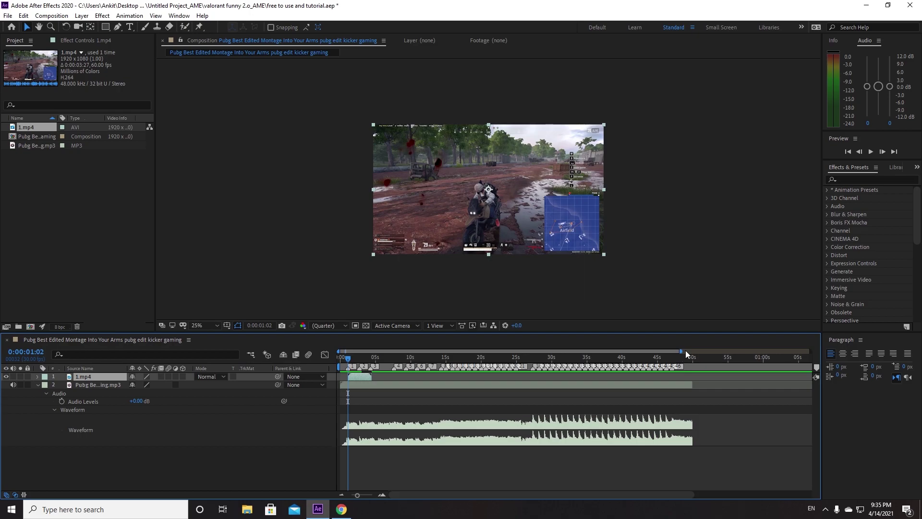
Step: Zoom the timeline to the first 22 seconds, preview briefly, and park time at 0:00:01:02
left_click_drag(683, 352, 454, 352)
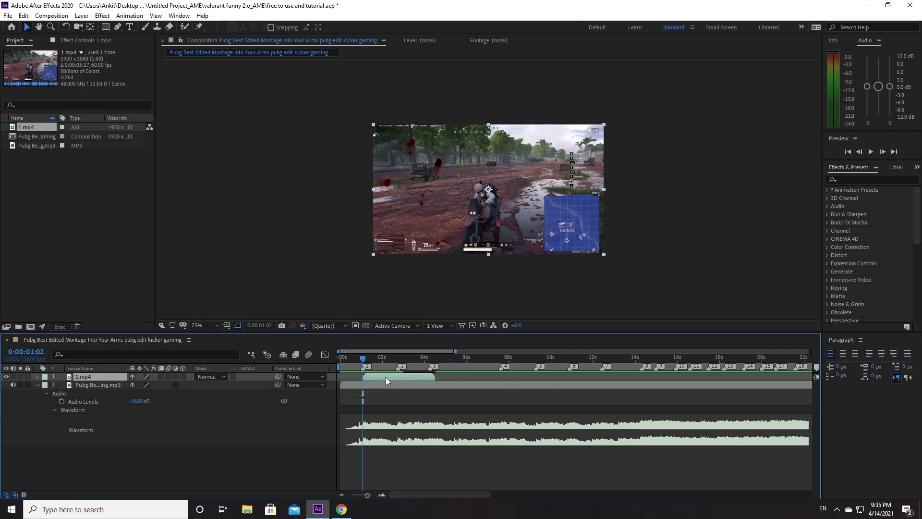
key("space")
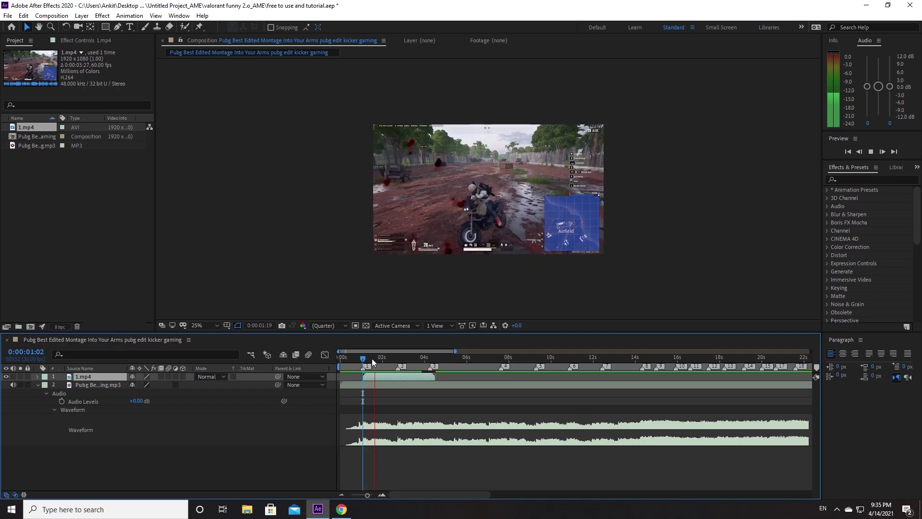
key("space")
left_click(363, 360)
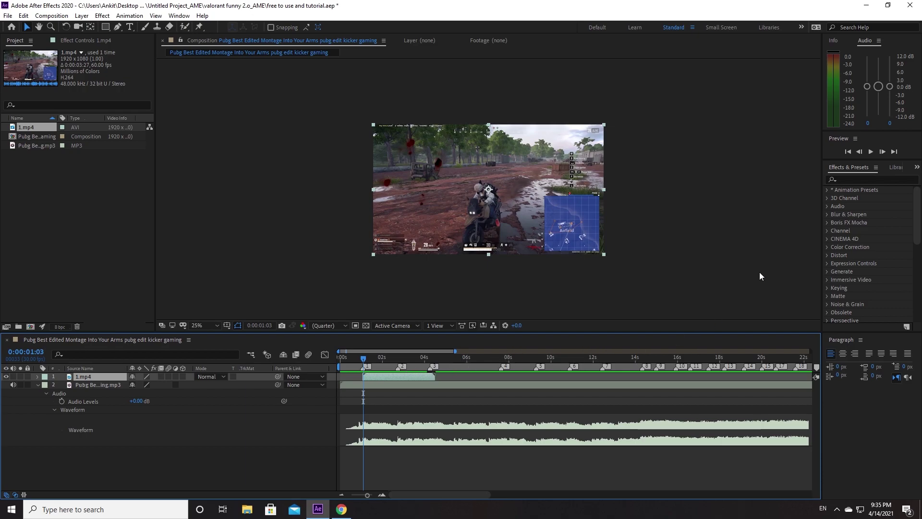
key("Page_Up")
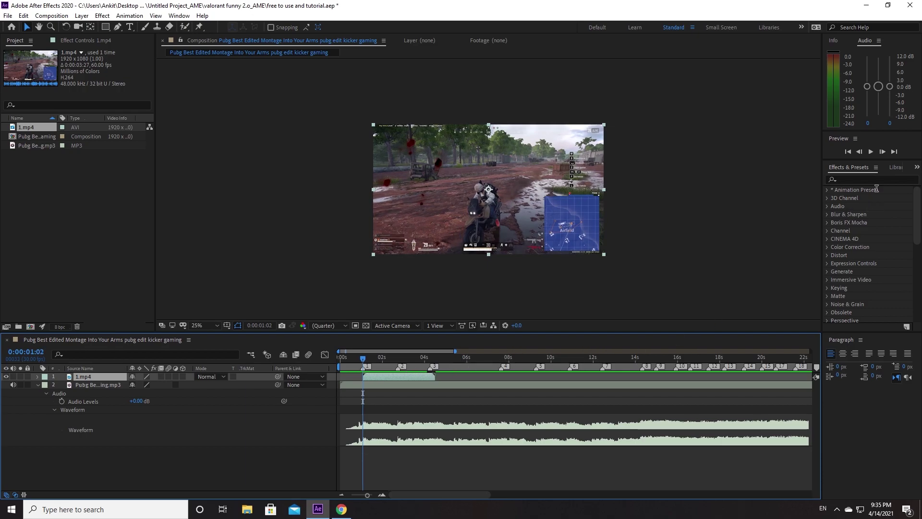
Step: Find Twixtor in Effects & Presets and apply it to the 1.mp4 layer
left_click(866, 180)
type("twi")
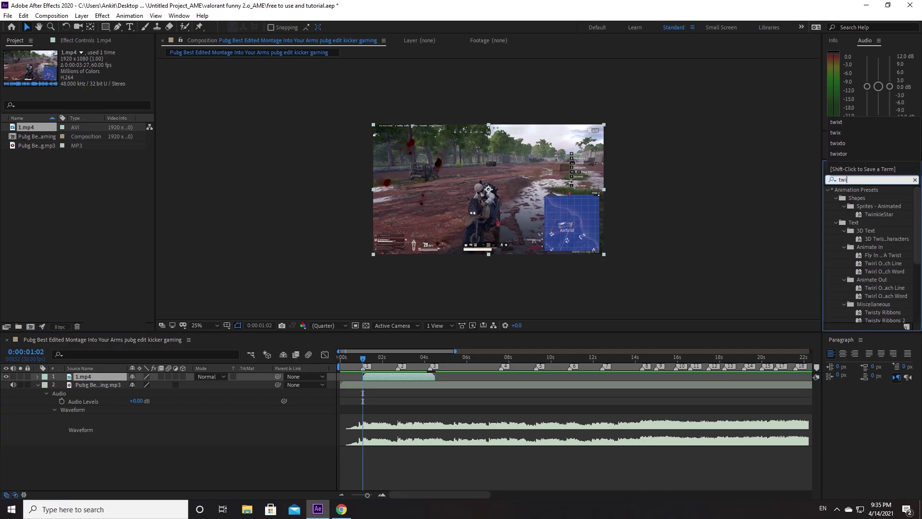
type("xtor")
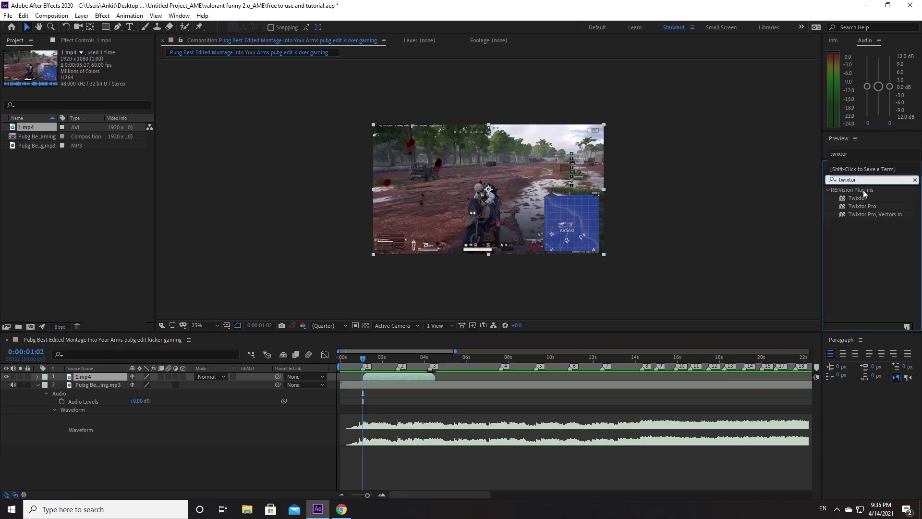
left_click(866, 198)
left_click_drag(865, 198, 403, 376)
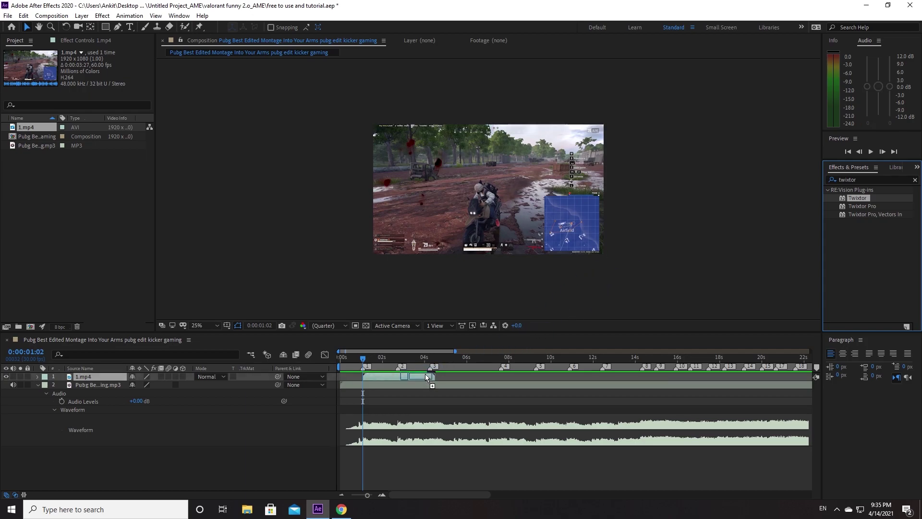
Step: Set Twixtor to Motion Weighted Blend, Contrast/Edge Enhance and 60 fps input, then reveal Speed %
left_click(108, 207)
left_click(114, 238)
left_click(112, 208)
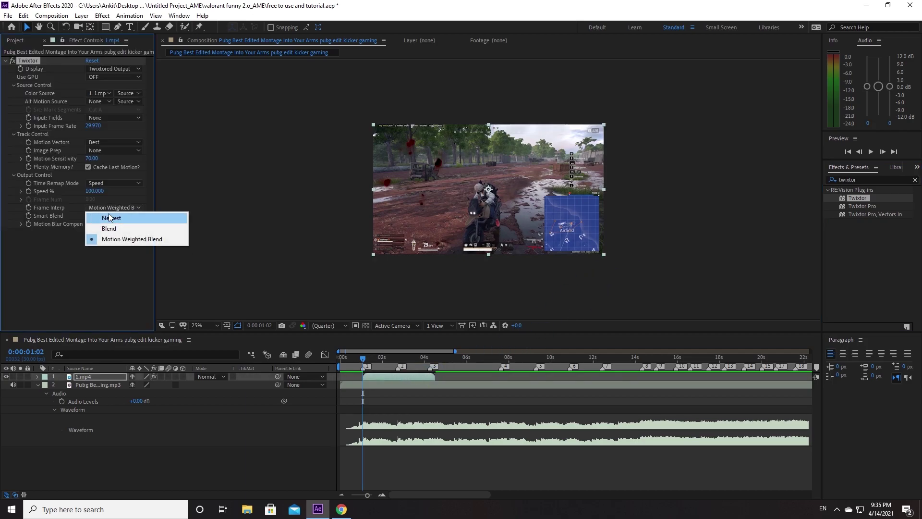
left_click(116, 239)
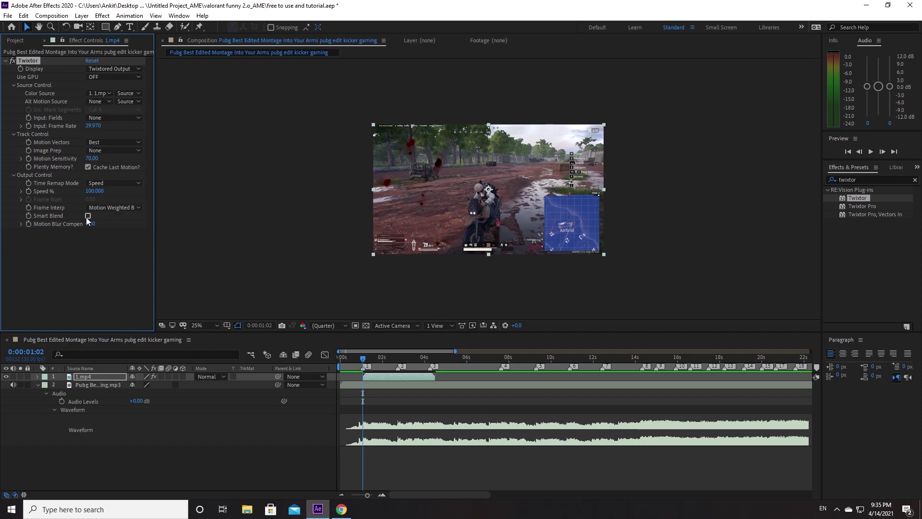
left_click(133, 153)
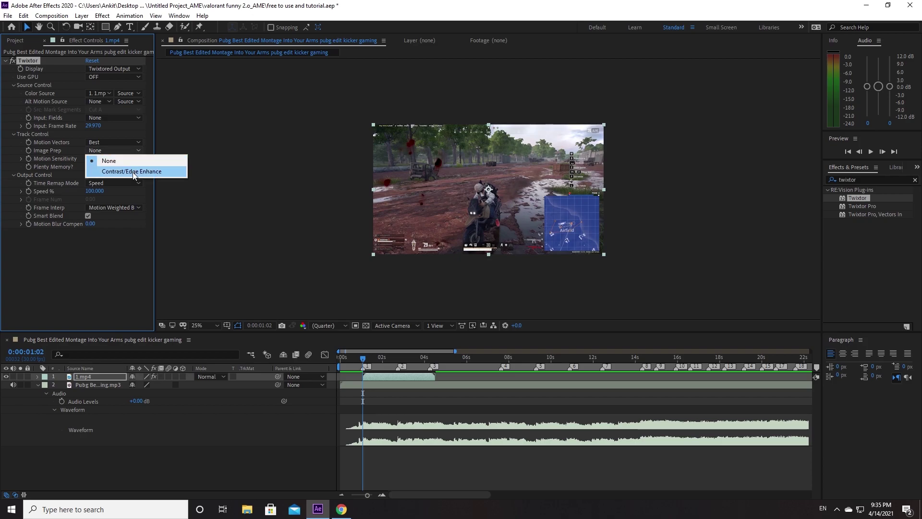
left_click(134, 172)
left_click(94, 126)
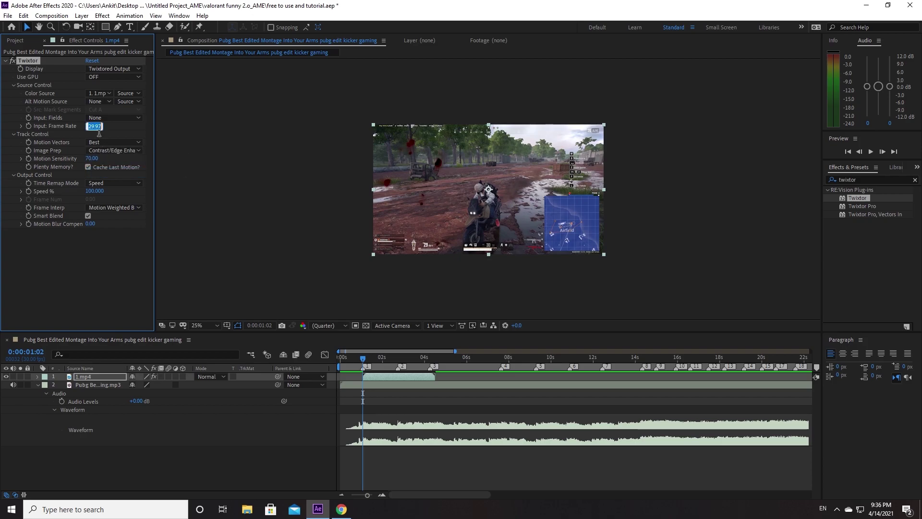
type("60")
key("Return")
key("u")
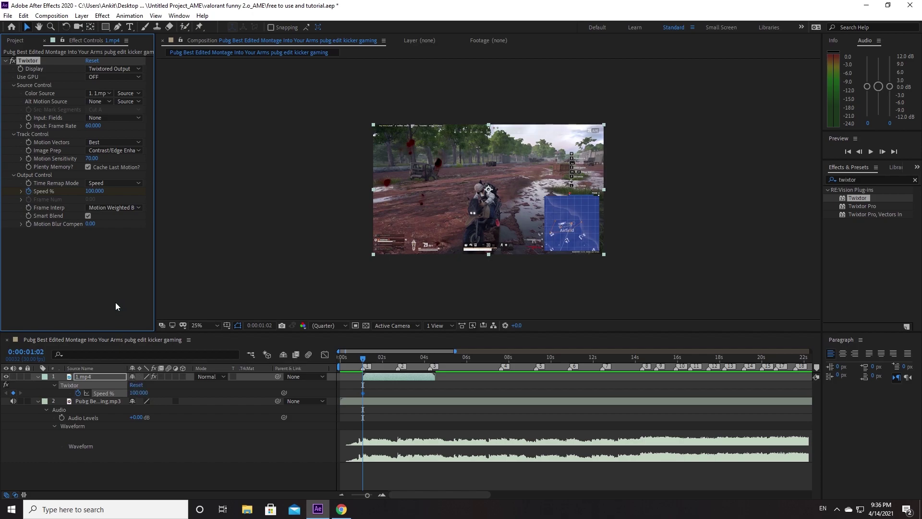
Step: At 0:00:01:03, keyframe Twixtor Speed % at 8%, then move about ten frames ahead
key("Page_Down")
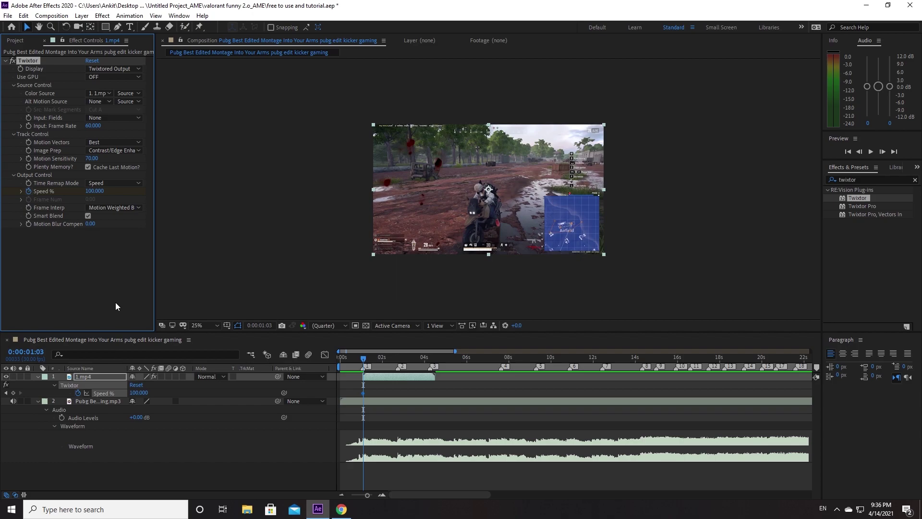
left_click(13, 393)
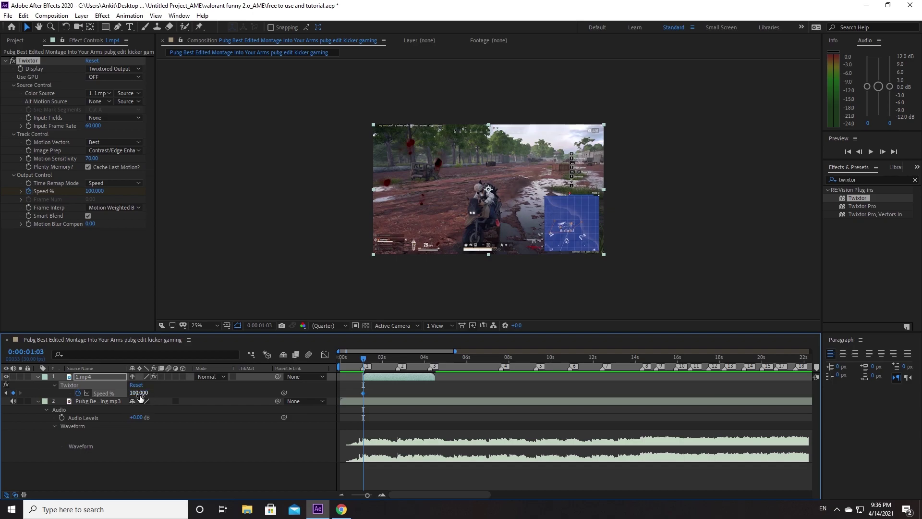
left_click(140, 394)
type("8")
key("Return")
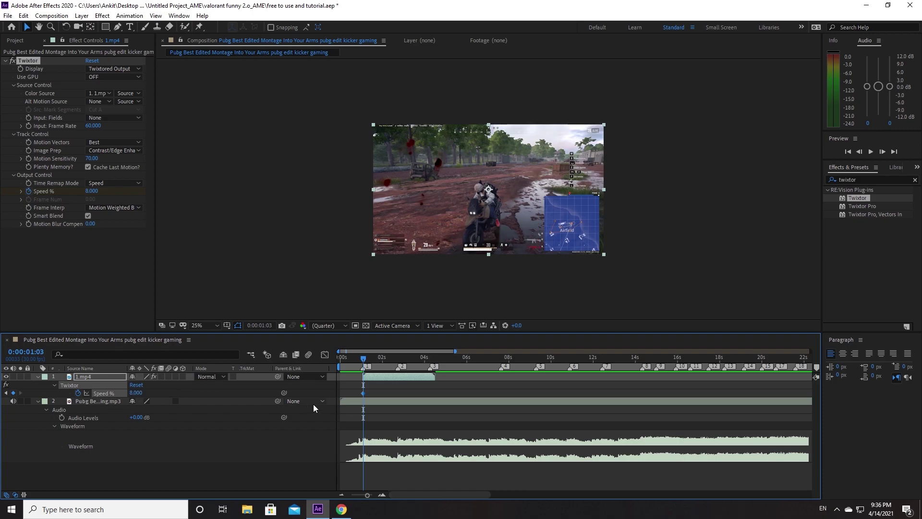
key("shift+Page_Down")
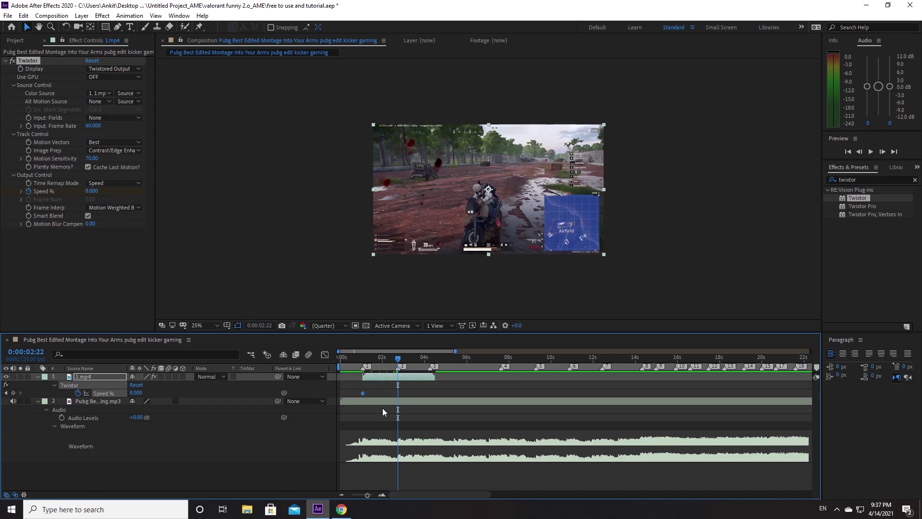
key("Page_Up")
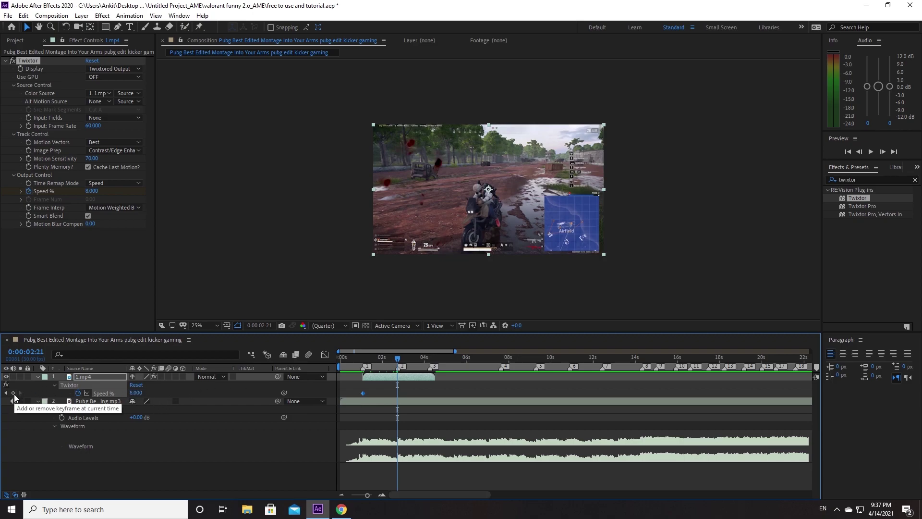
Step: Add another Speed % keyframe a frame later, scrub it, and settle its value at 8%
left_click(13, 393)
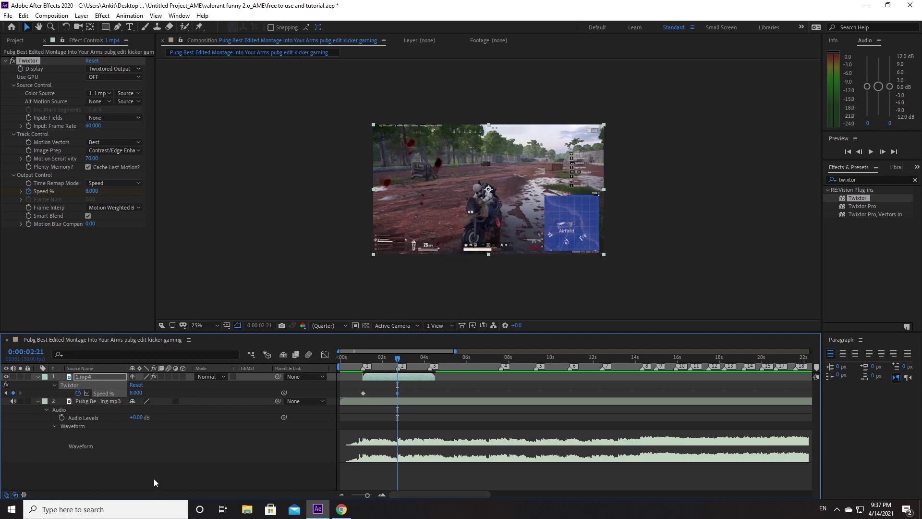
key("Page_Down")
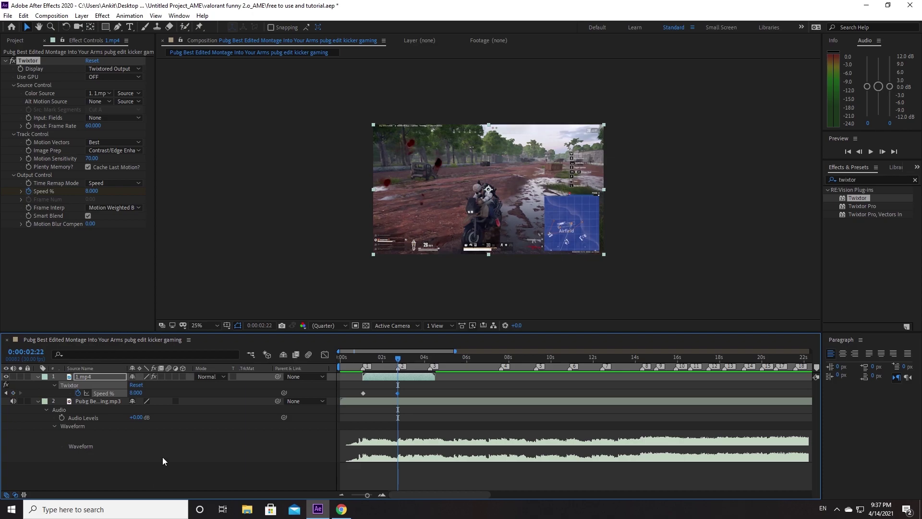
left_click_drag(136, 394, 300, 397)
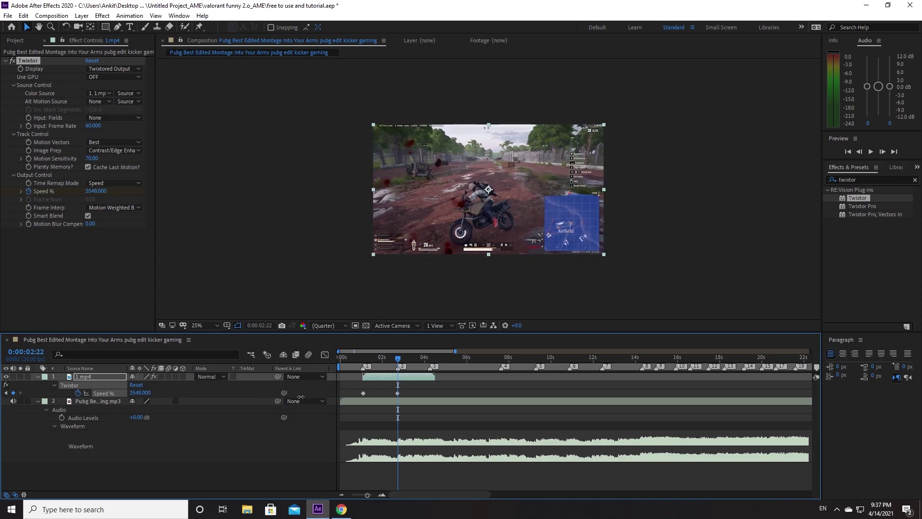
left_click_drag(300, 397, 291, 396)
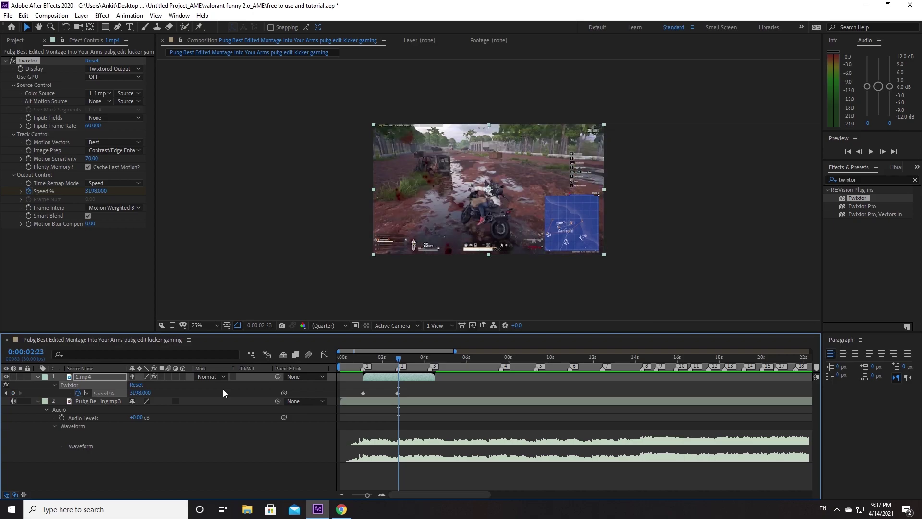
left_click(154, 398)
type("8")
key("Return")
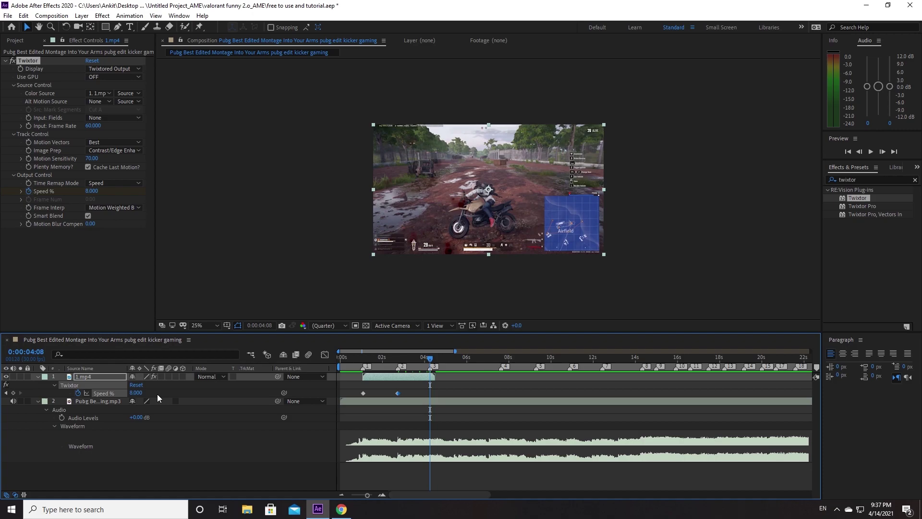
key("Page_Up")
Step: Scrub Speed % up to add a third keyframe, enter 8, and return time to 0:00:00:00
left_click_drag(136, 393, 458, 378)
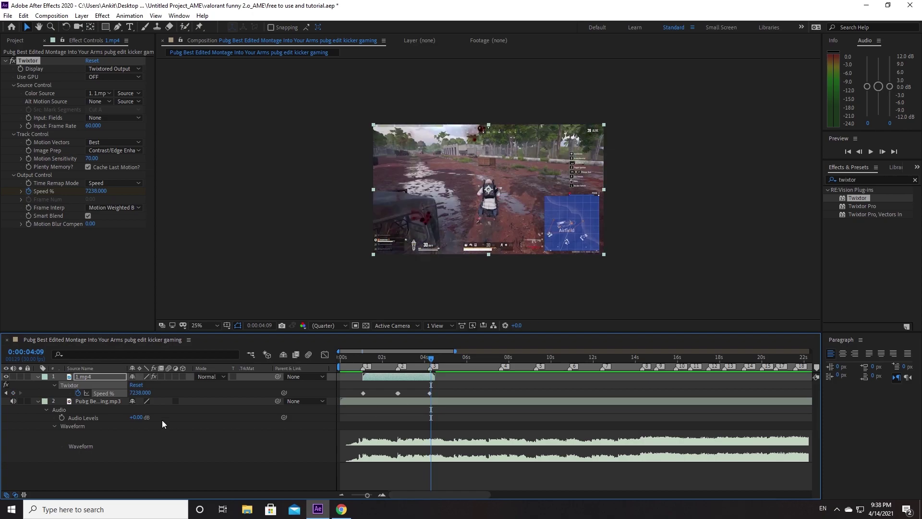
left_click(140, 393)
type("8")
key("Return")
left_click_drag(431, 360, 268, 370)
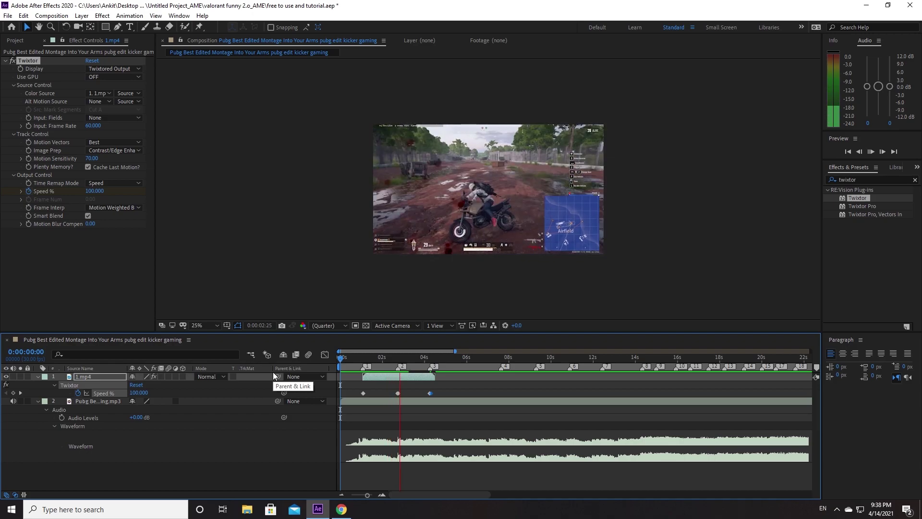
Step: Preview the ramp, jump between Speed % keyframes with J/K, and move to 0:00:04:15
key("space")
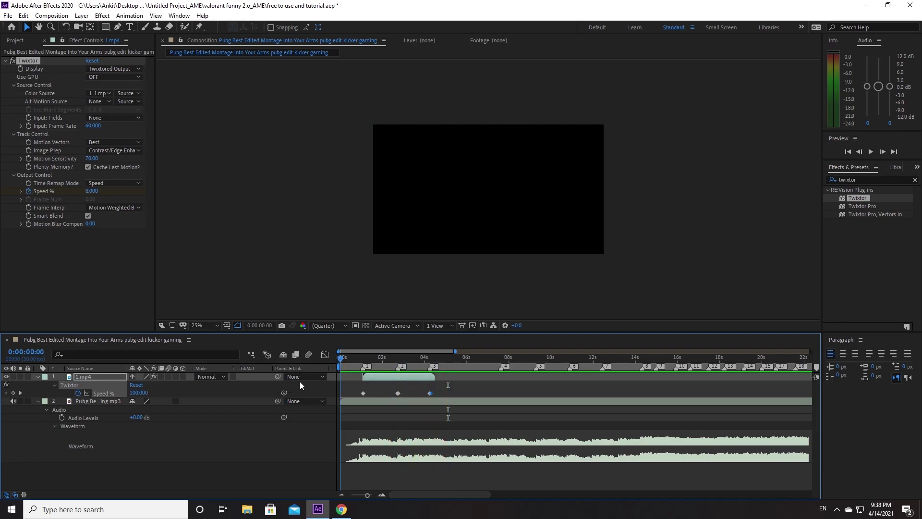
key("space")
left_click(412, 359)
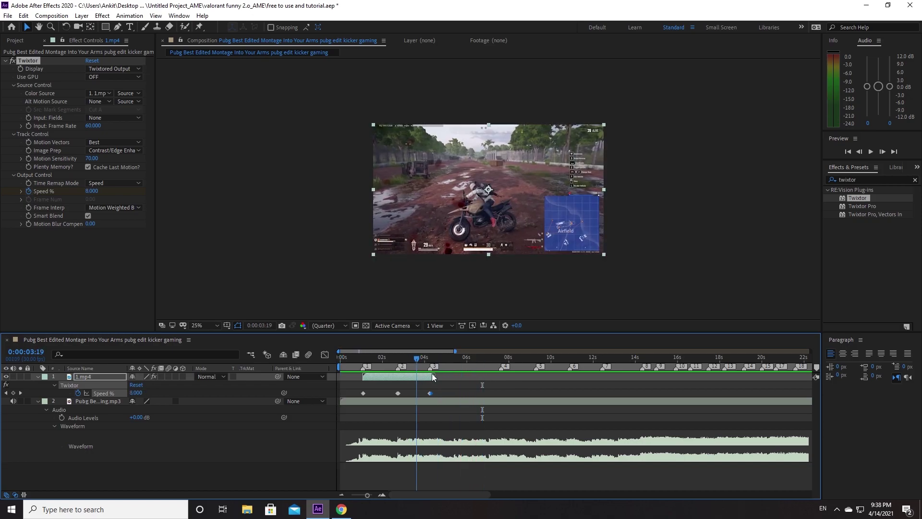
key("k")
key("j")
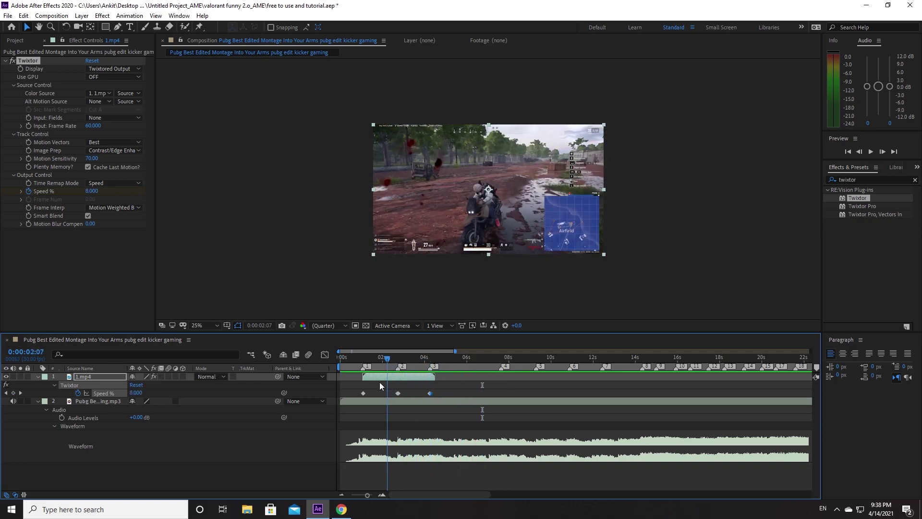
key("Page_Down")
key("Page_Down")
key("Page_Down")
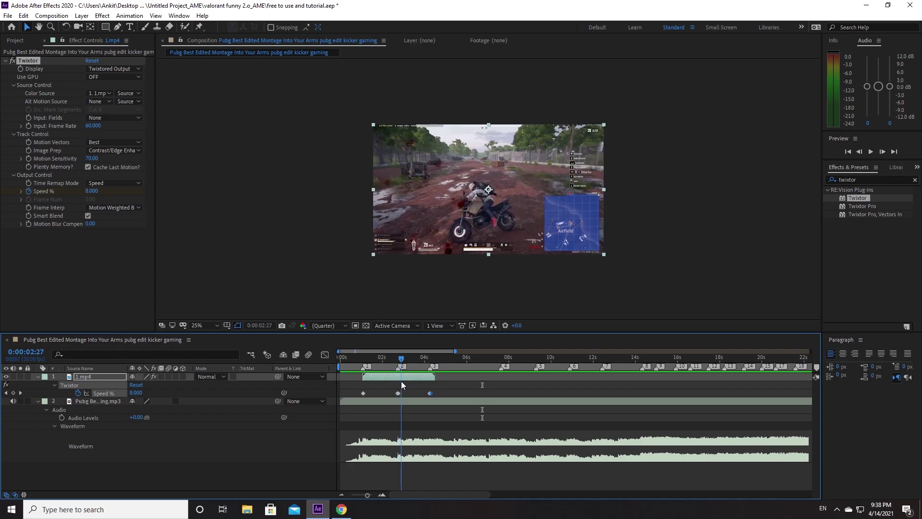
mouse_move(402, 381)
left_mouse_down()
mouse_move(435, 381)
mouse_move(407, 379)
left_mouse_up()
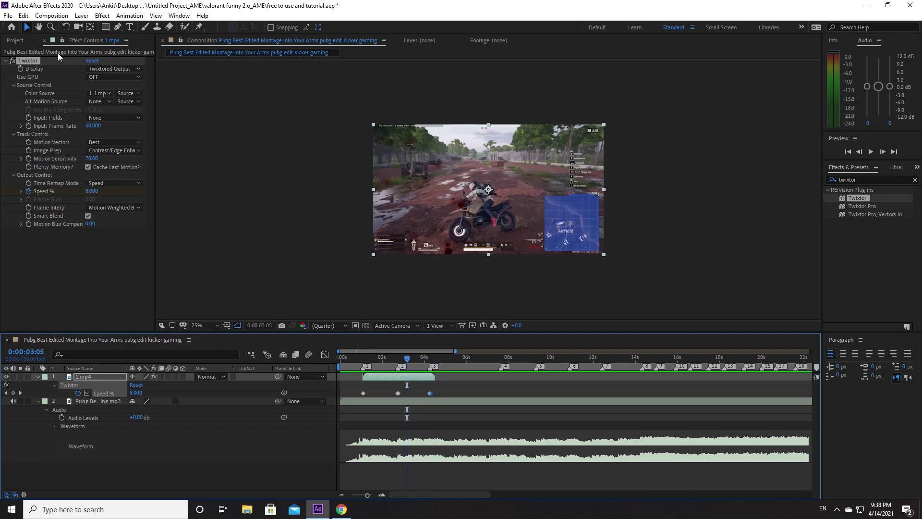
Step: Drag 5.mp4 from the Project panel into the timeline at 0:00:04:15 and preview it
left_click(48, 41)
mouse_move(33, 134)
left_mouse_down()
mouse_move(466, 357)
mouse_move(469, 370)
mouse_move(447, 383)
left_mouse_up()
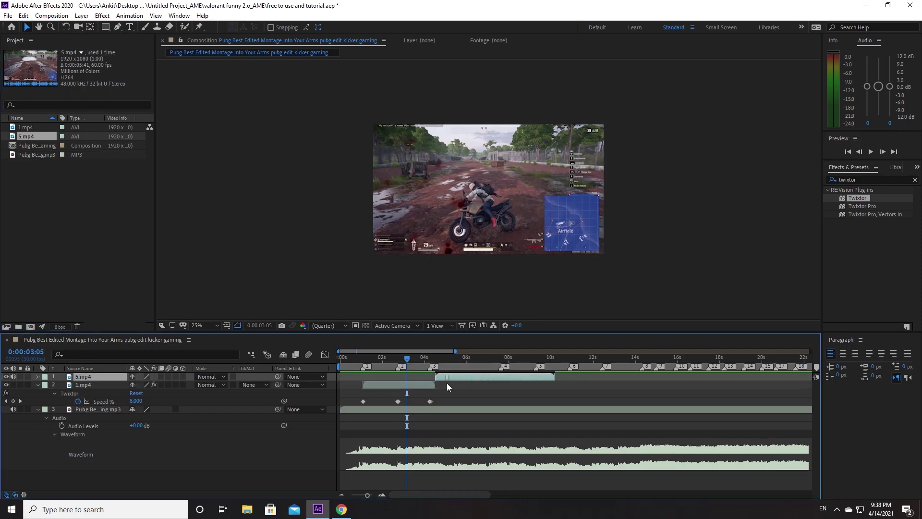
key("space")
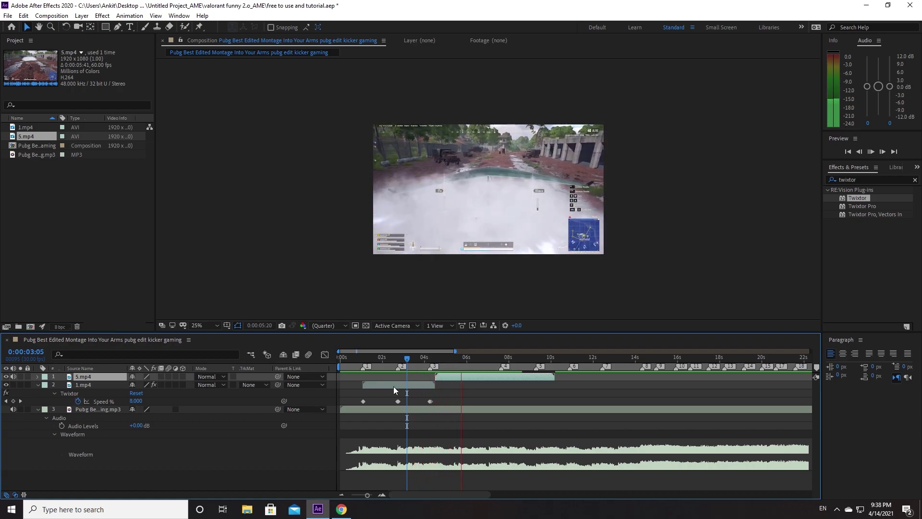
key("space")
left_click_drag(455, 364, 435, 368)
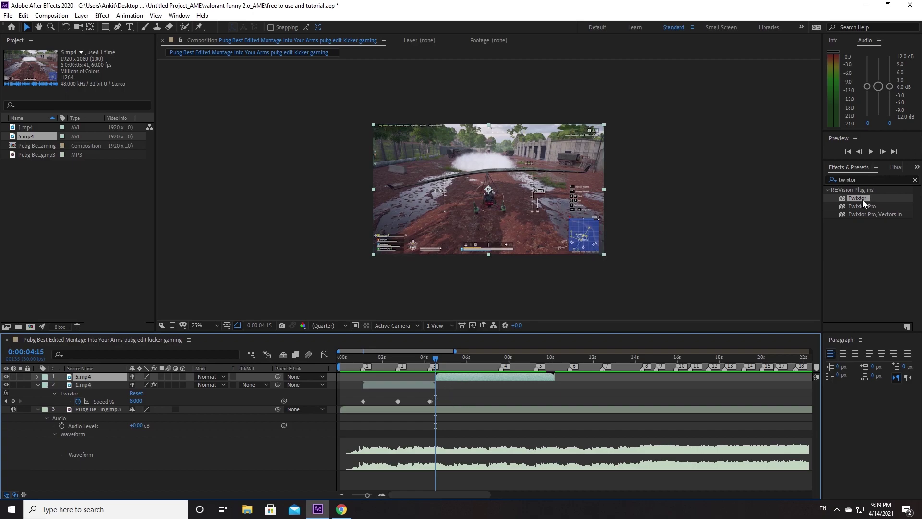
Step: Apply Twixtor to 5.mp4 with Motion Weighted Blend, Contrast/Edge Enhance, 60 fps input and Smart Blend
left_click_drag(863, 204, 544, 379)
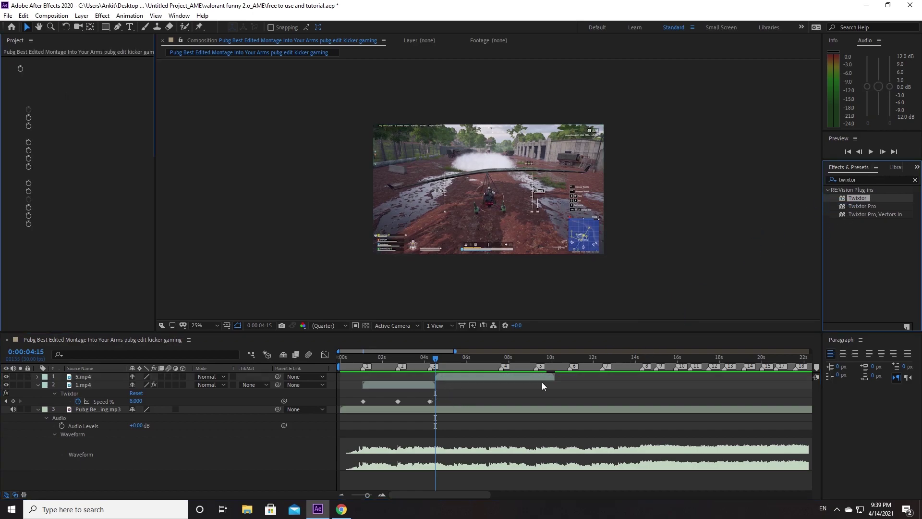
left_click(120, 209)
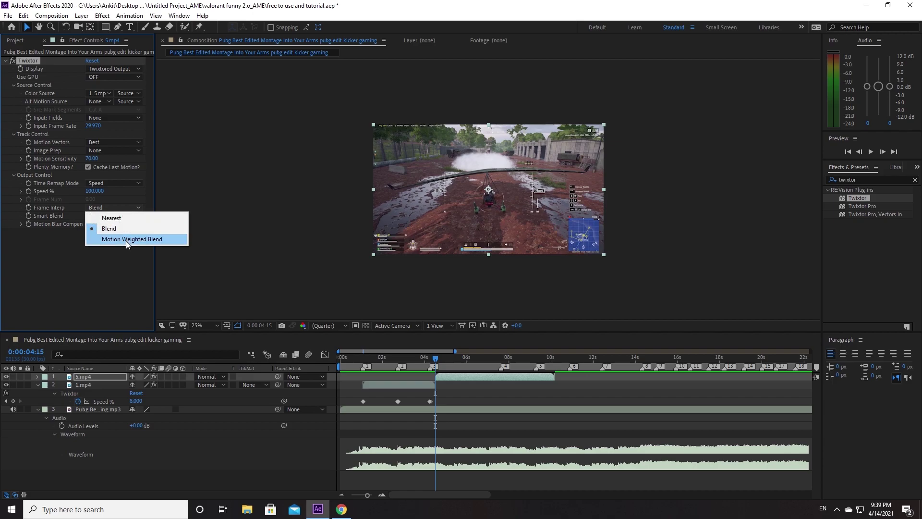
left_click(126, 240)
left_click(96, 151)
left_click(113, 172)
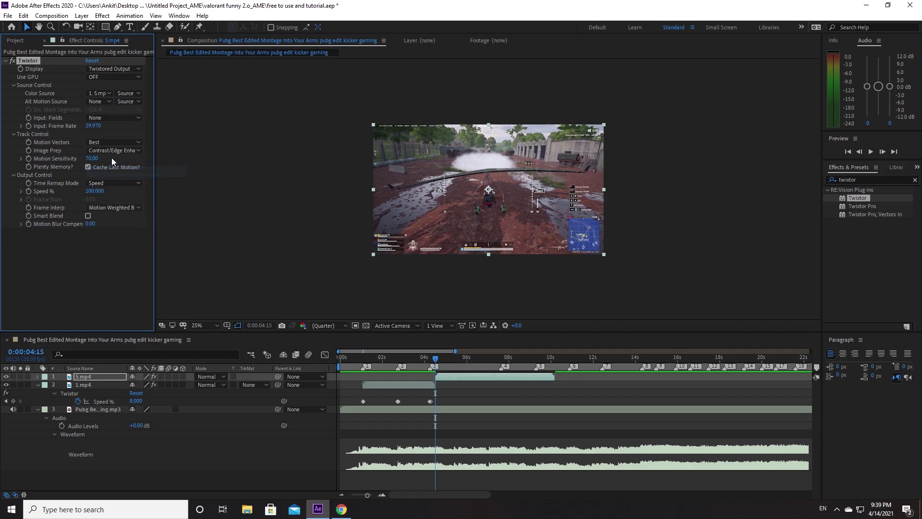
left_click(93, 126)
type("6")
key("Return")
left_click(89, 216)
key("u")
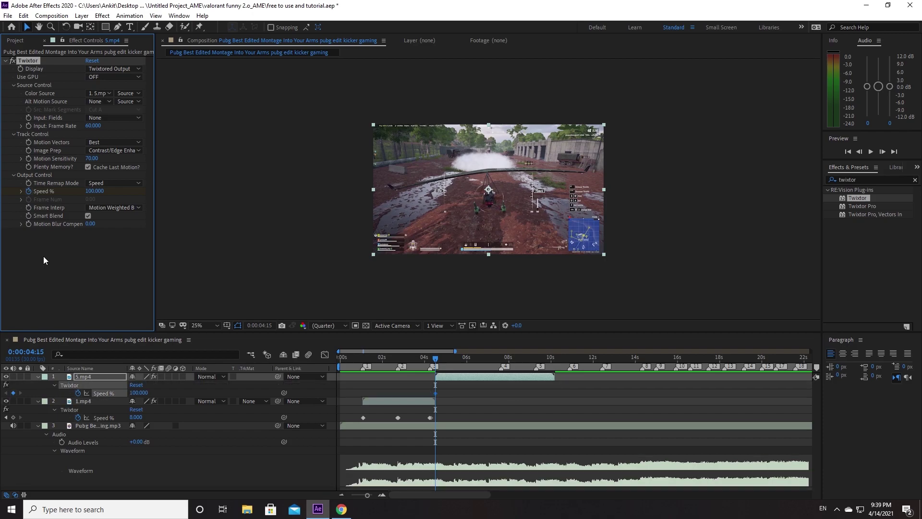
Step: Keyframe 5.mp4's Speed % at 8% at 0:00:04:16
key("Page_Down")
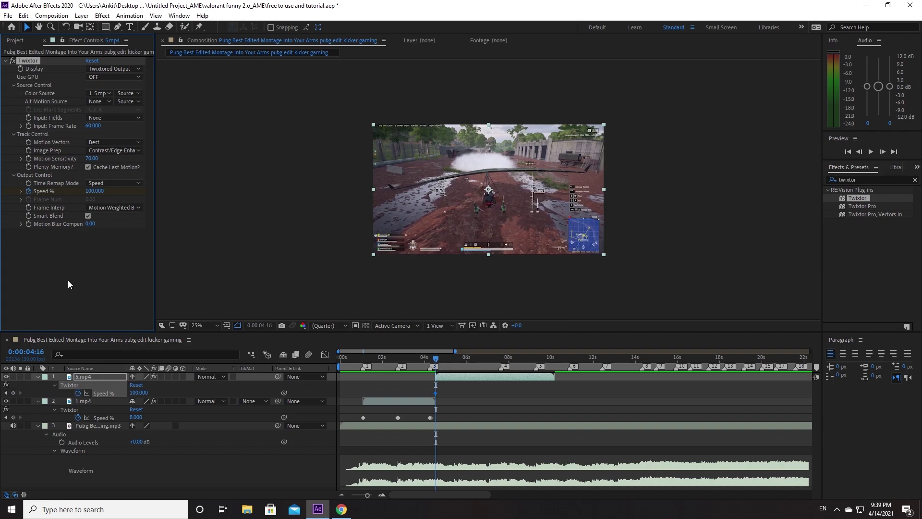
left_click(139, 392)
type("8")
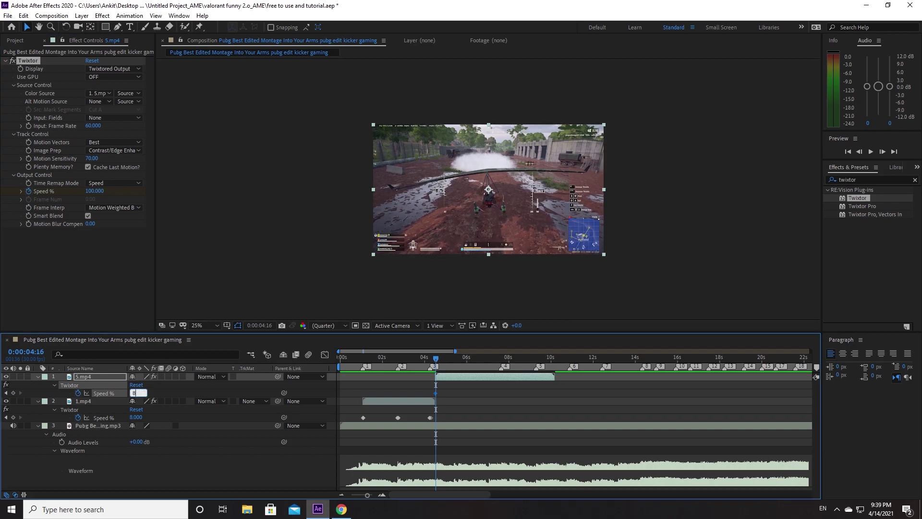
key("Return")
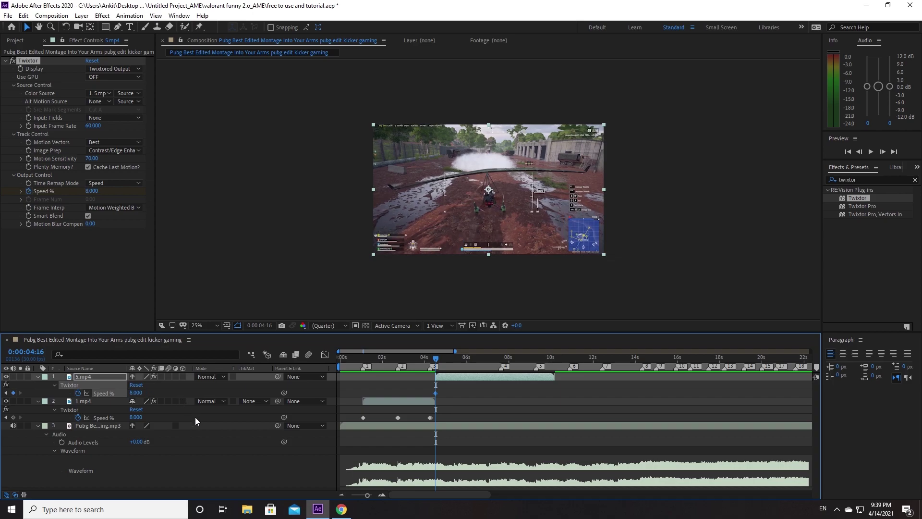
Step: Add a Speed % keyframe at 0:00:07:18 on the next beat, ending at 8%
key("space")
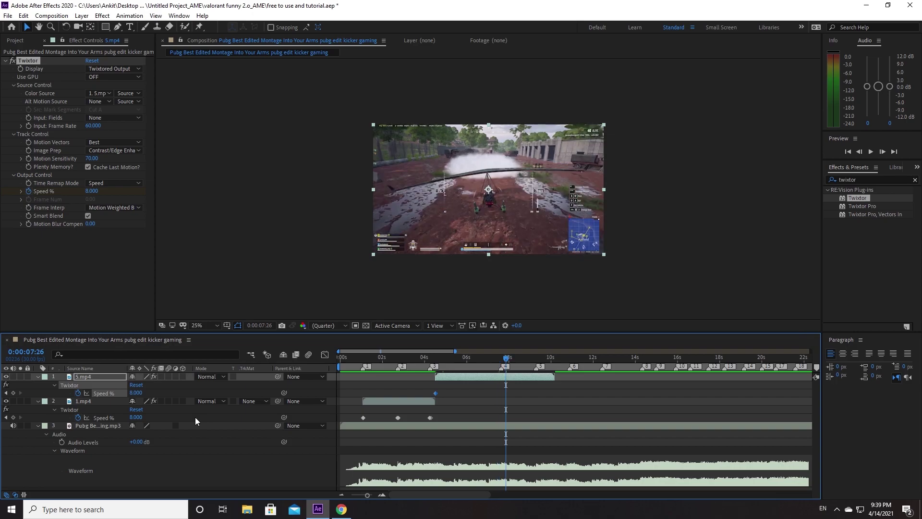
key("space")
left_click(13, 393)
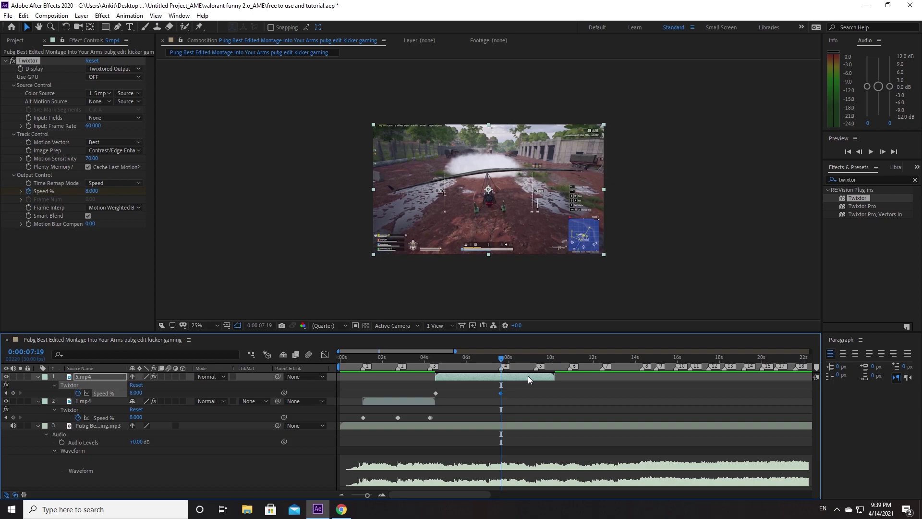
type("68")
key("Return")
left_click_drag(143, 394, 177, 396)
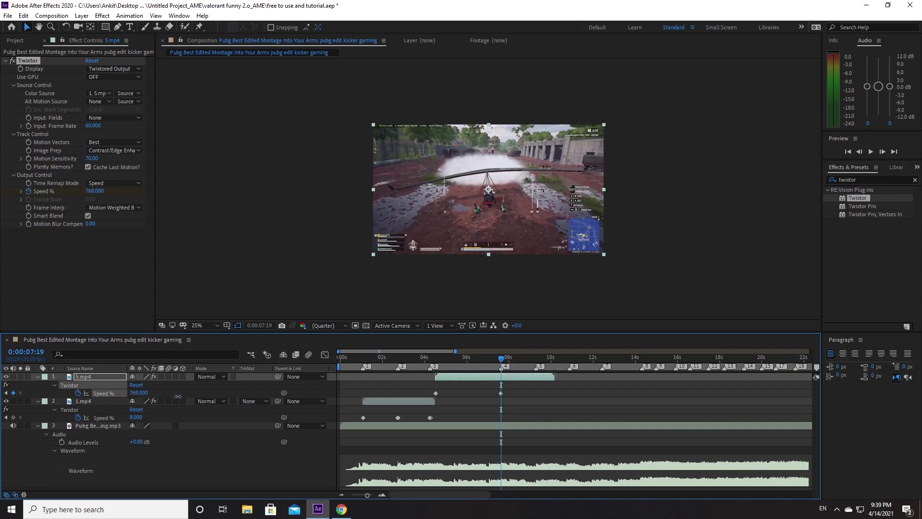
left_click_drag(177, 396, 352, 398)
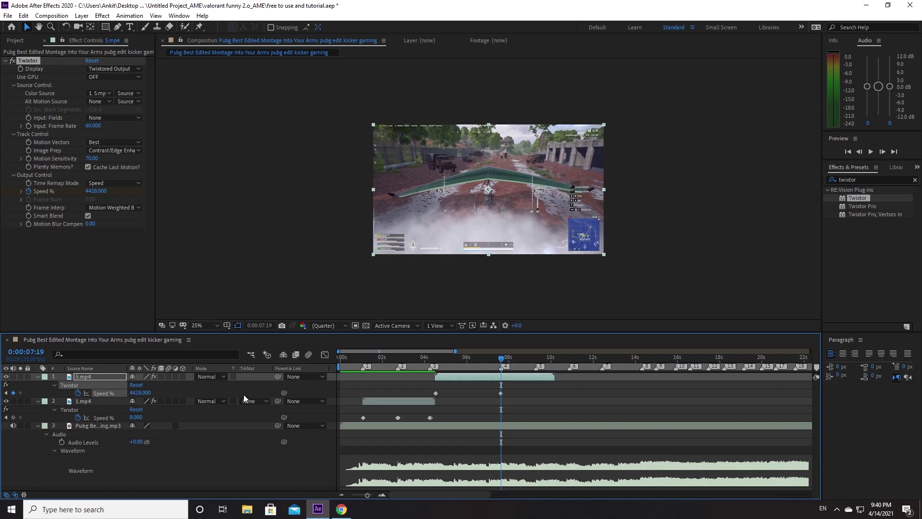
left_click(137, 393)
type("8")
key("Return")
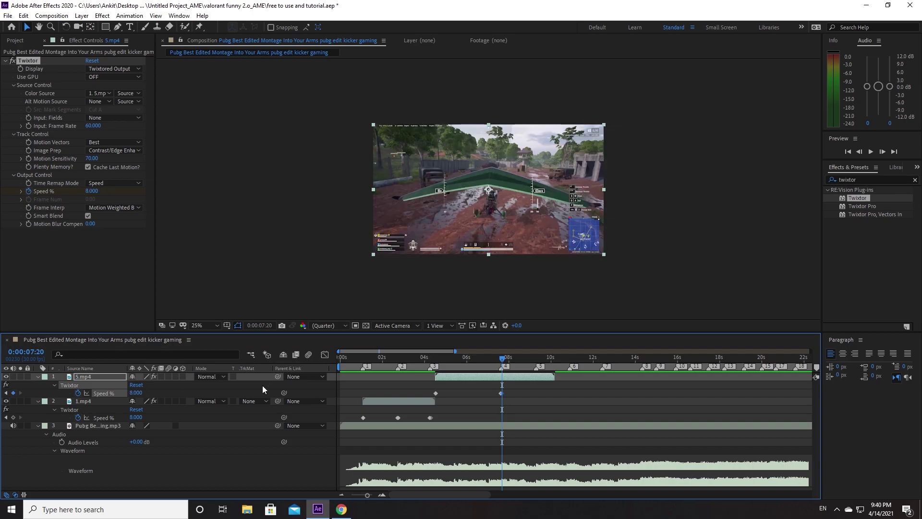
Step: Add a Speed % keyframe at 0:00:09:09 set to 8%, then replay the edit from the start
key("space")
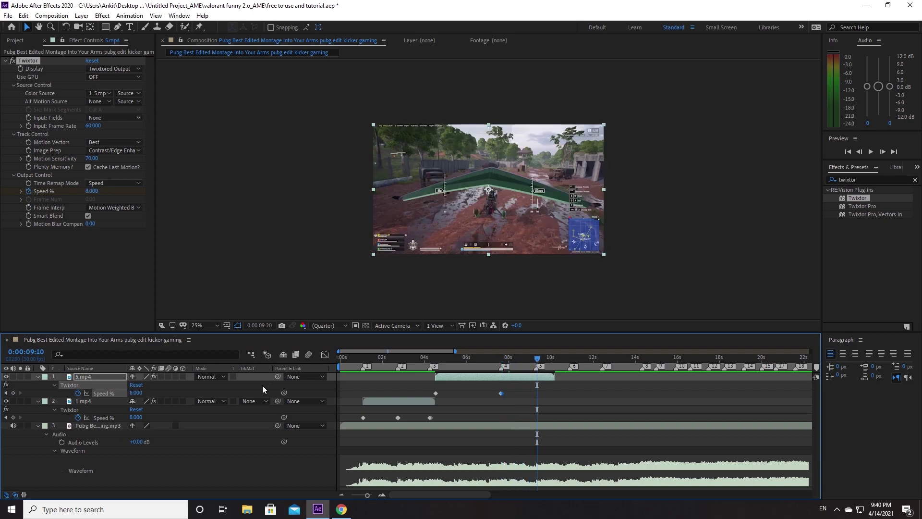
key("Page_Up")
key("Page_Up")
key("Page_Up")
key("Page_Up")
key("Page_Up")
key("Page_Up")
key("Page_Up")
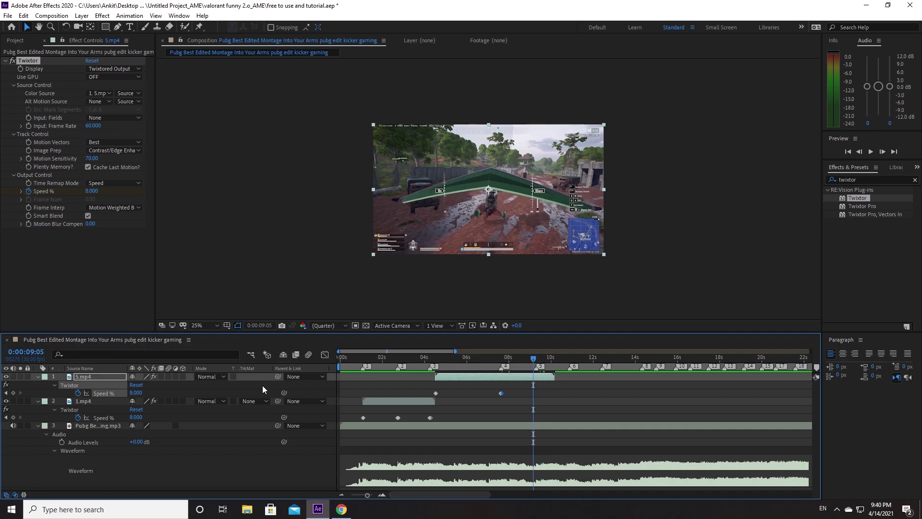
key("Page_Down")
key("Page_Down")
key("Page_Down")
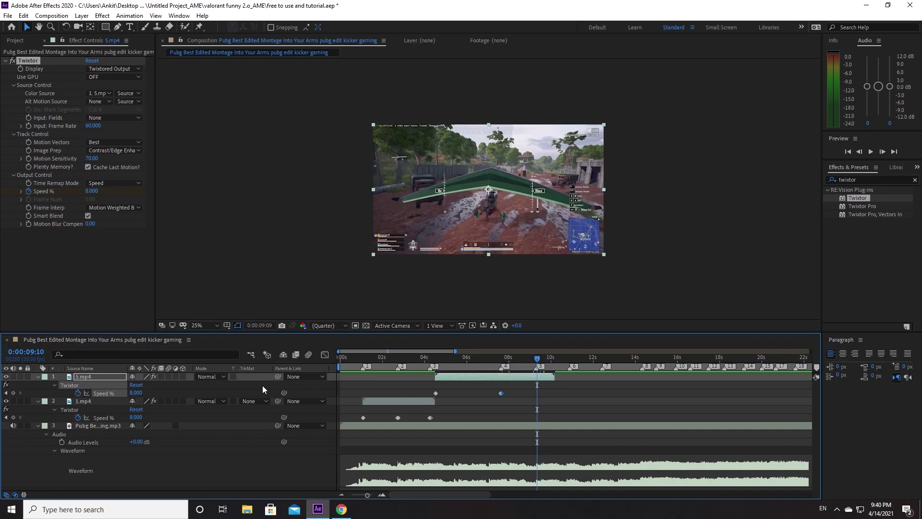
key("Page_Up")
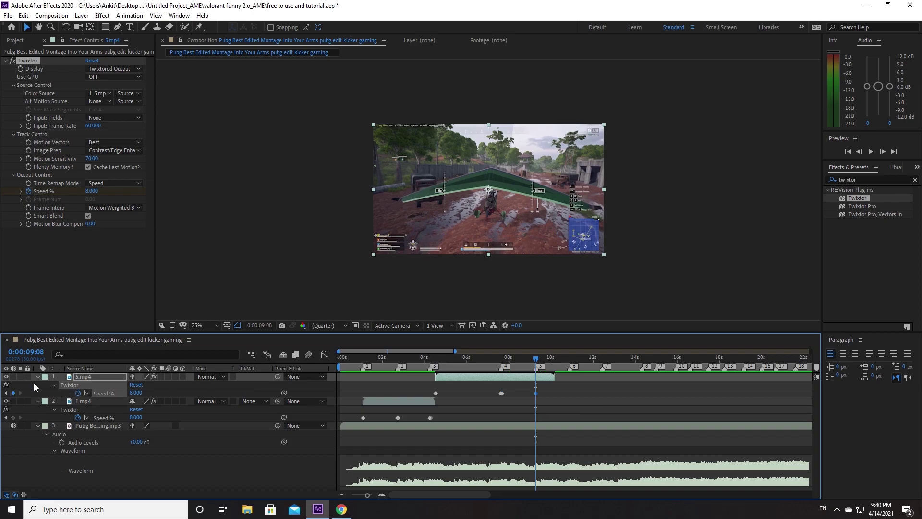
key("Page_Down")
left_click_drag(140, 395, 330, 391)
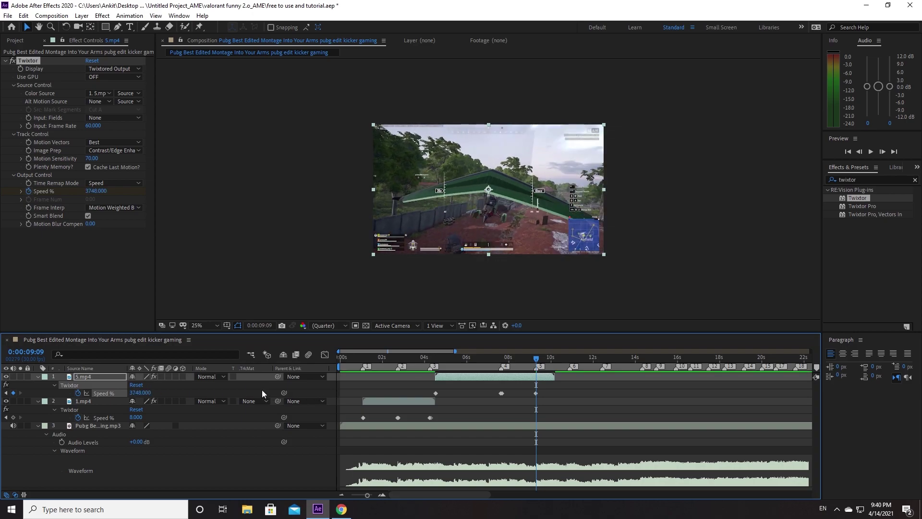
left_click(139, 393)
type("8")
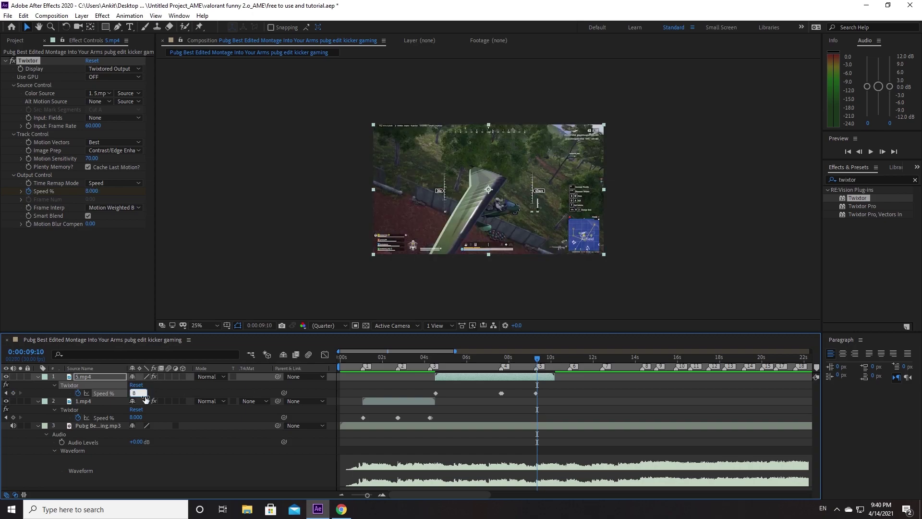
key("Return")
left_click_drag(537, 360, 340, 364)
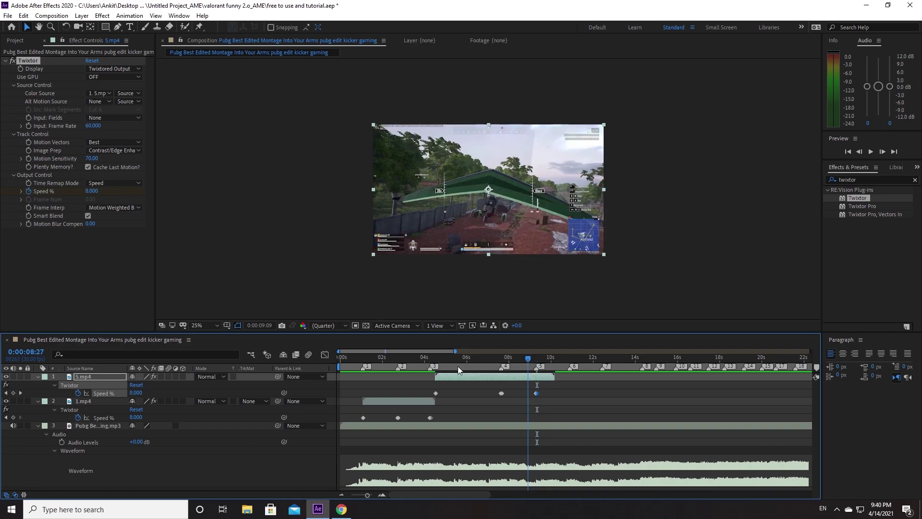
key("space")
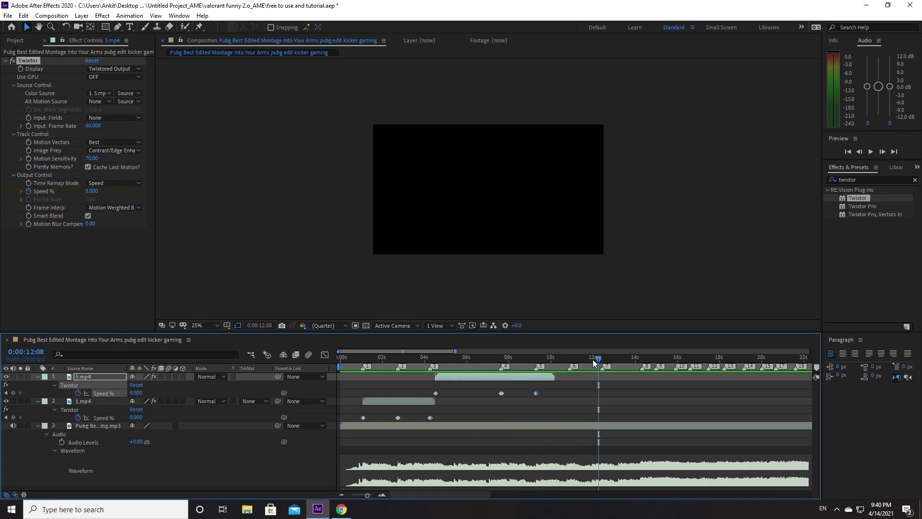
left_click_drag(594, 360, 497, 374)
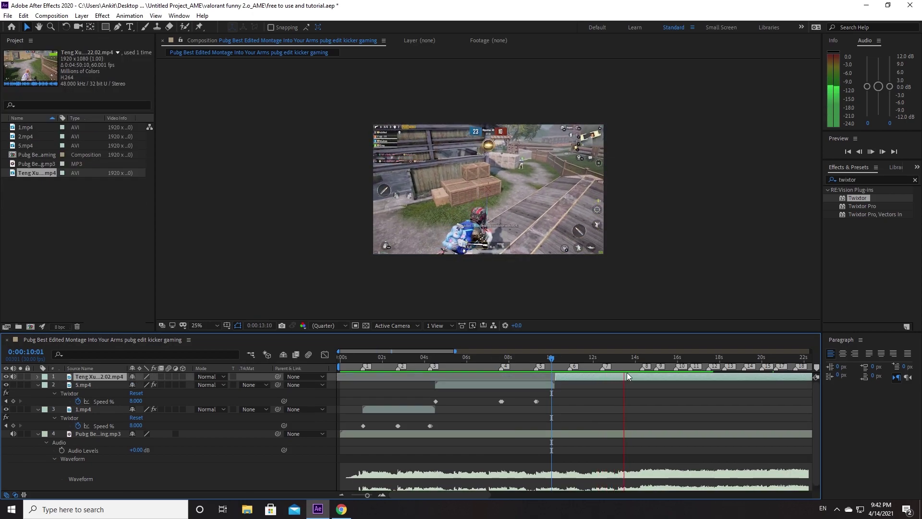
left_click_drag(624, 359, 552, 379)
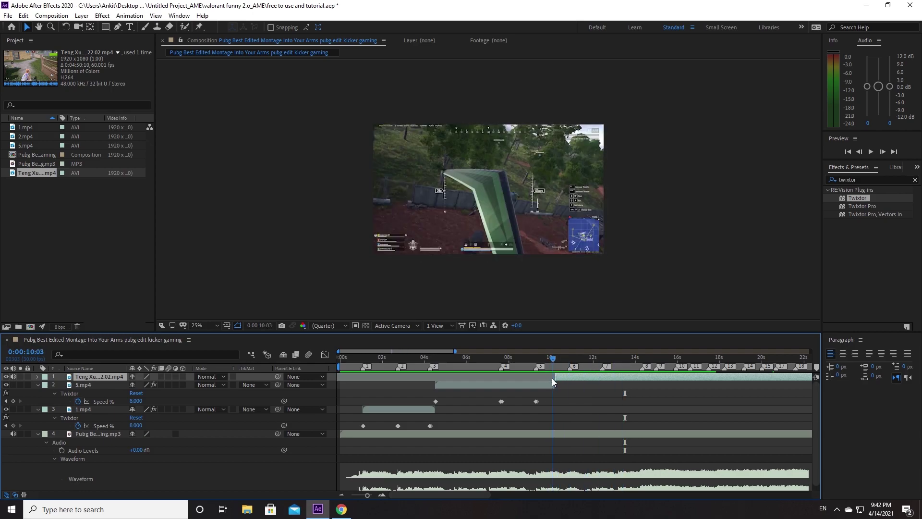
left_click_drag(558, 360, 554, 379)
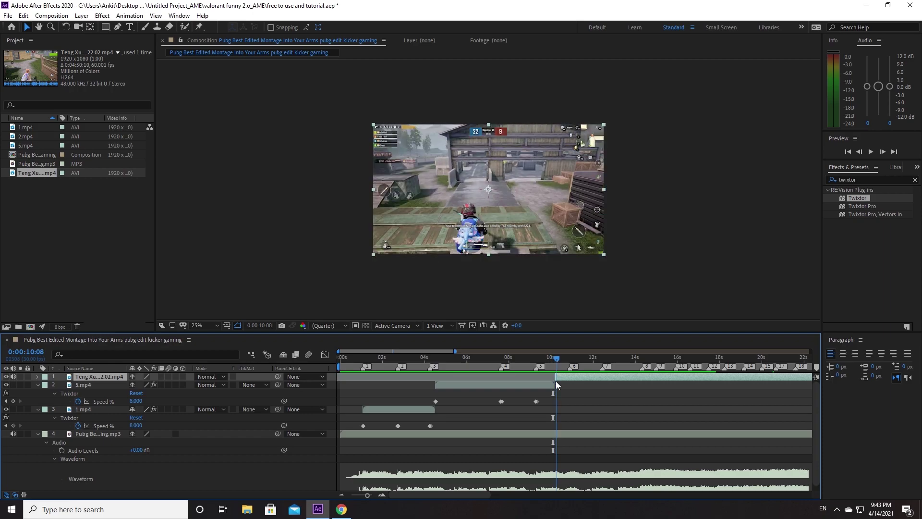
left_click_drag(554, 383, 553, 383)
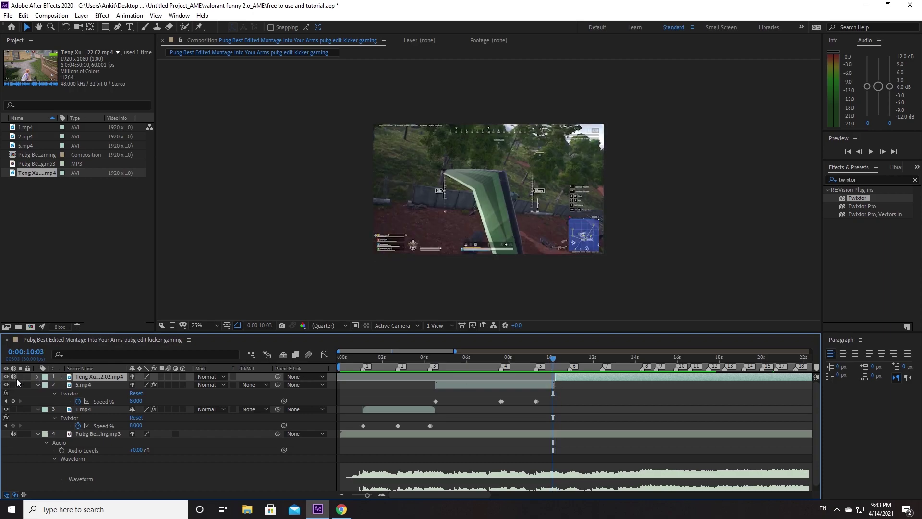
left_click(644, 393)
left_click_drag(551, 358, 552, 372)
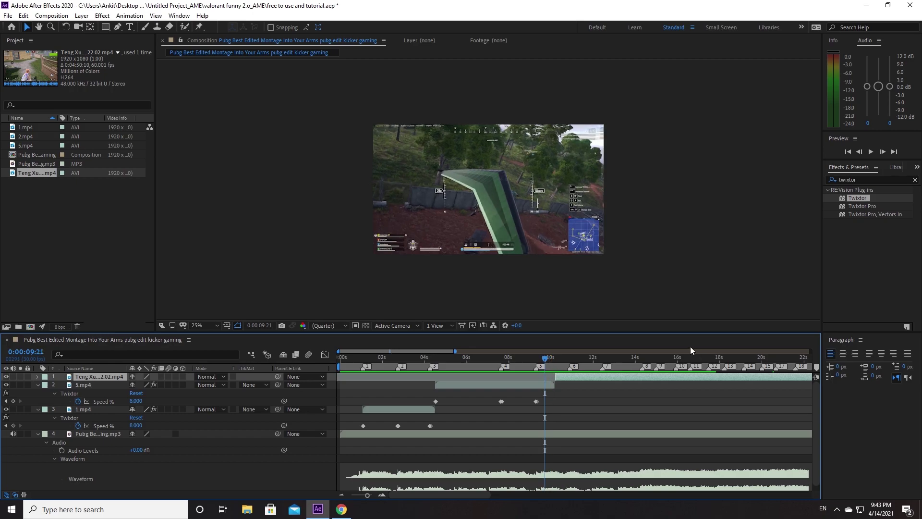
key("space")
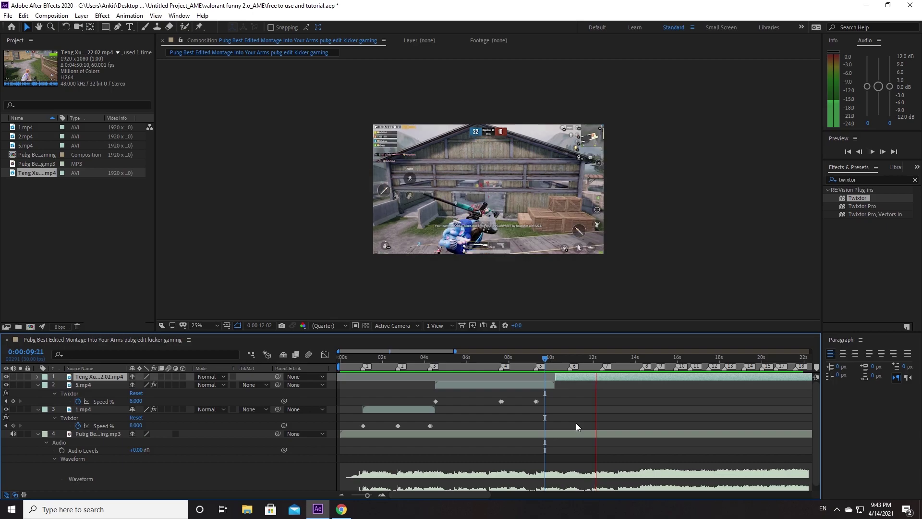
key("space")
mouse_move(618, 356)
left_mouse_down()
mouse_move(635, 364)
mouse_move(556, 383)
left_mouse_up()
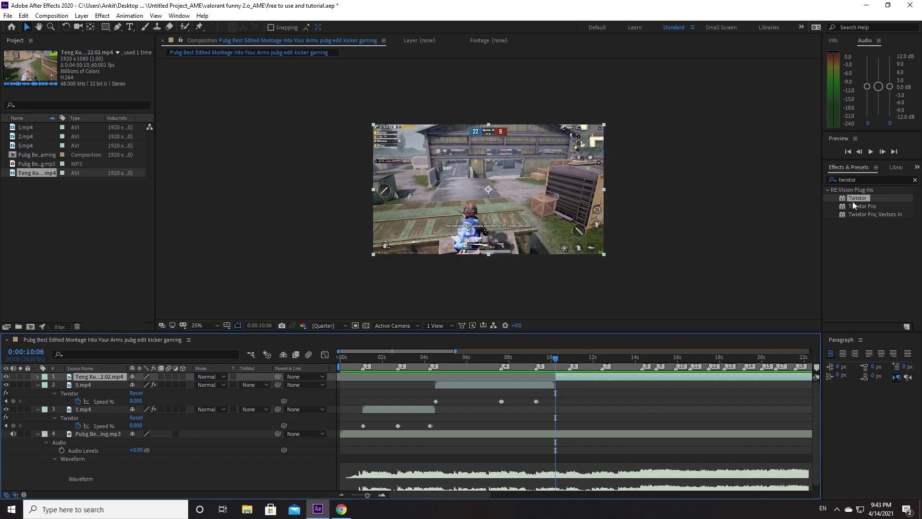
left_click_drag(853, 202, 644, 376)
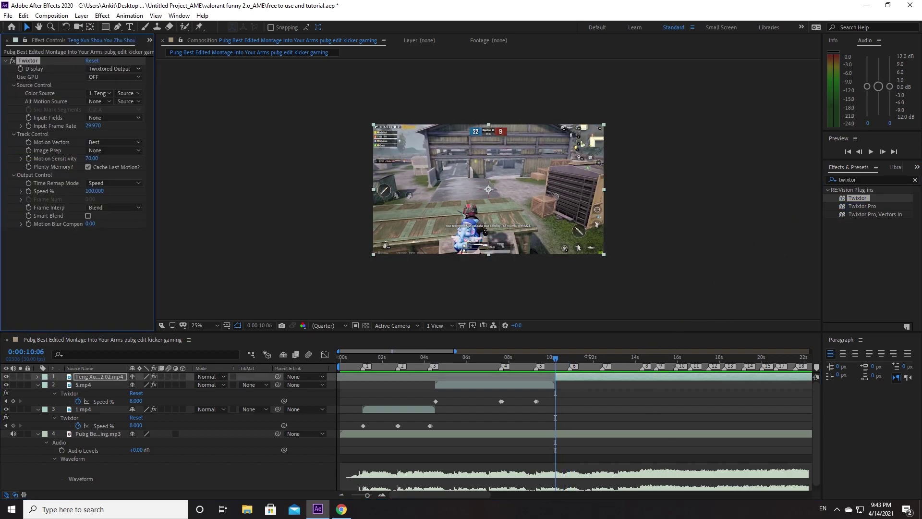
Step: Set the top clip's Twixtor to Motion Weighted Blend, Contrast/Edge Enhance, 60 fps input, Smart Blend on
left_click(123, 207)
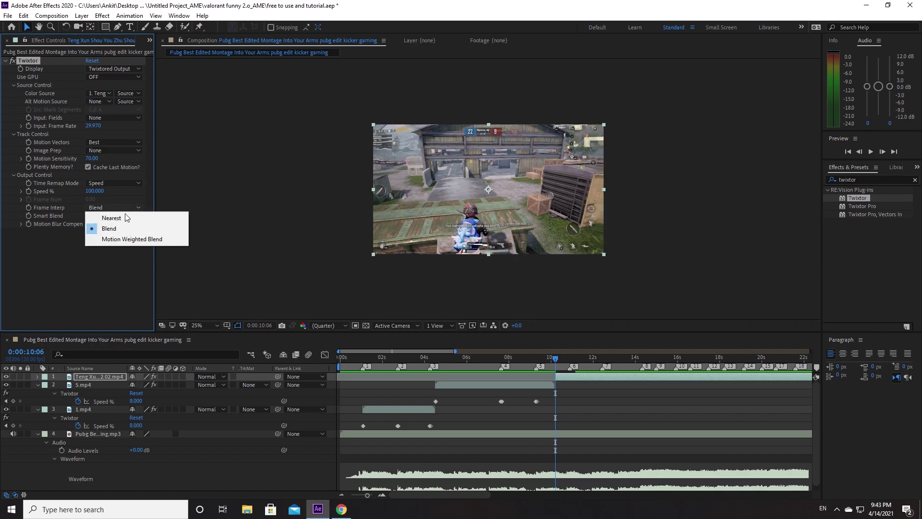
left_click(133, 240)
left_click(128, 151)
left_click(129, 173)
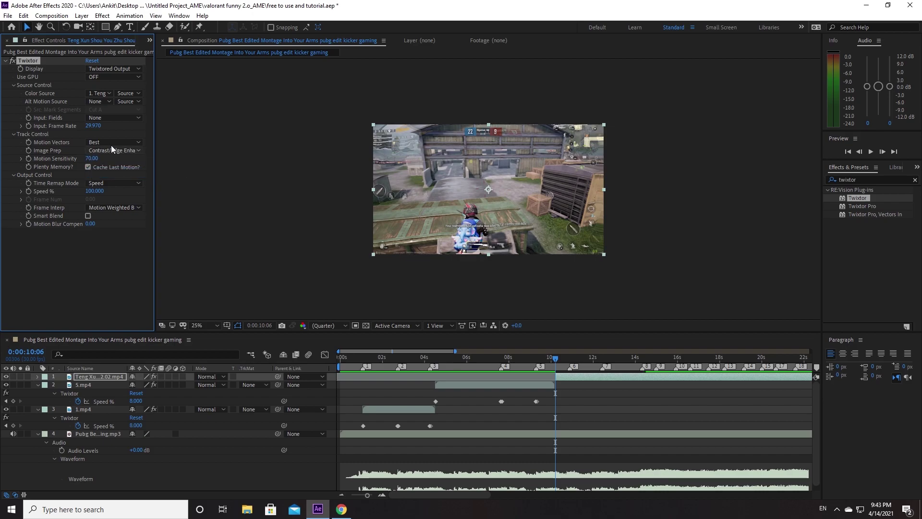
left_click(94, 126)
type("60.000")
left_click(88, 215)
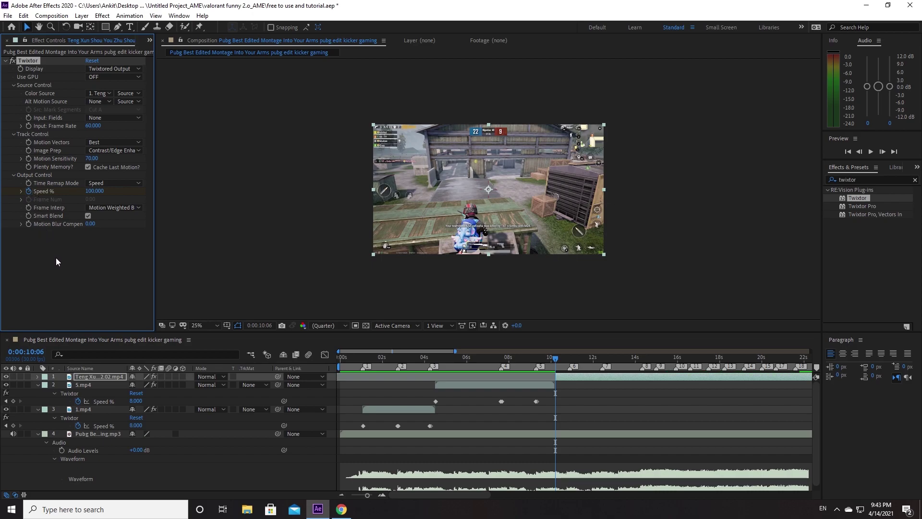
Step: Reveal the top clip's Twixtor Speed % and set it to 8%
key("u")
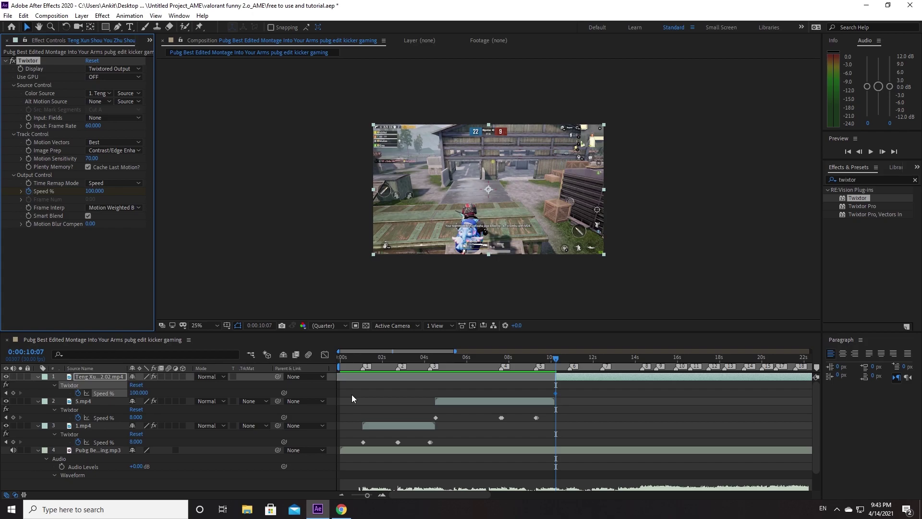
left_click(150, 394)
type("8")
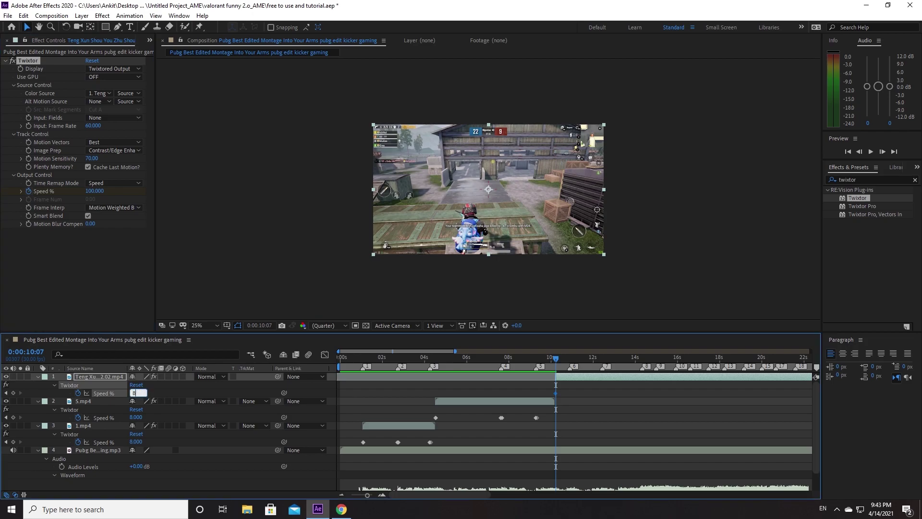
key("Return")
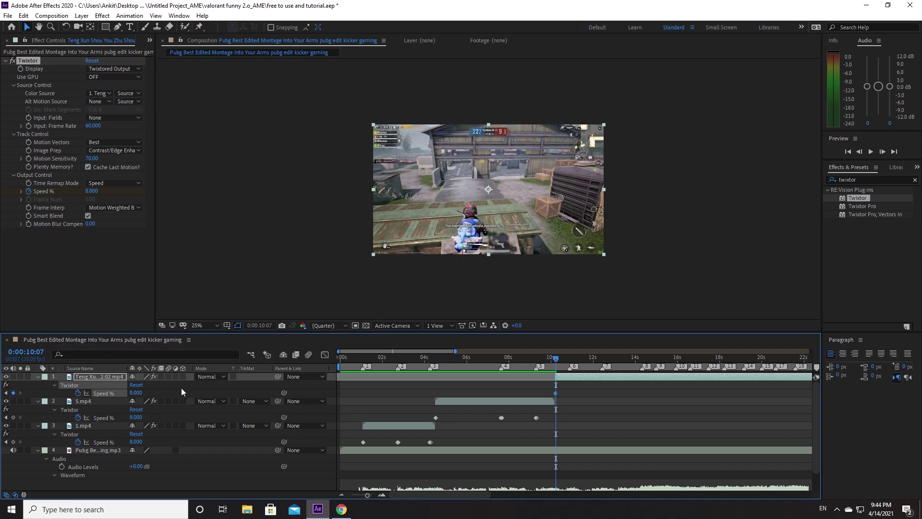
Step: On the next beat, add a Speed % keyframe and ramp the speed above 2000%
key("space")
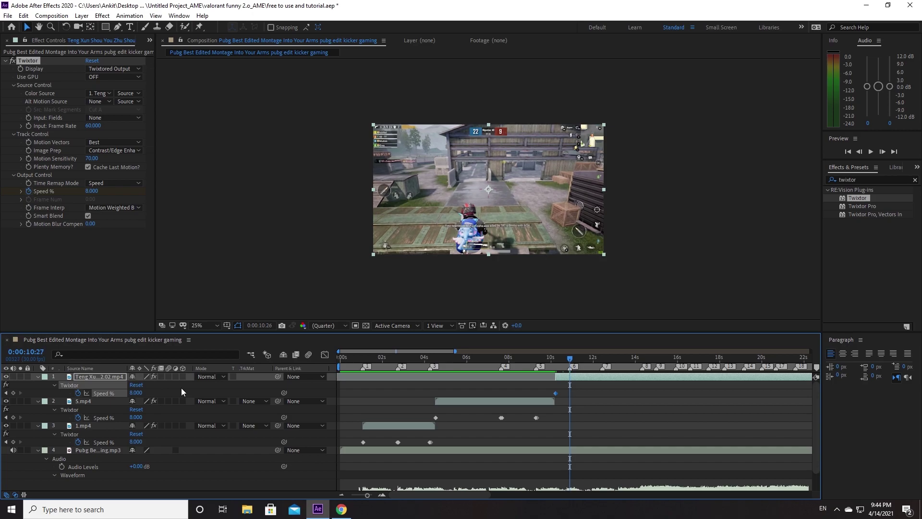
left_click(13, 393)
key("Page_Down")
left_click_drag(136, 393, 228, 396)
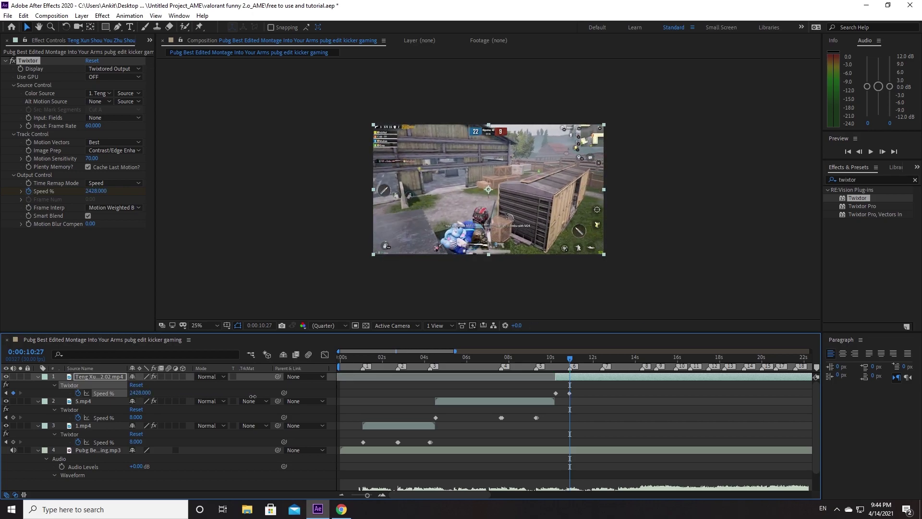
mouse_move(229, 397)
left_mouse_down()
mouse_move(244, 396)
mouse_move(142, 397)
left_mouse_up()
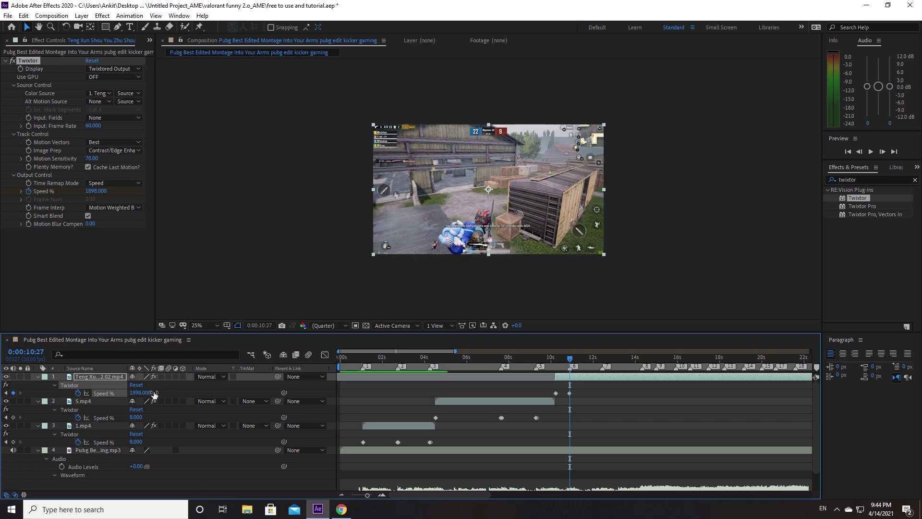
Step: One frame later, set Speed % back to 8% at 0:00:10:28 and preview it
key("Page_Down")
left_click(138, 393)
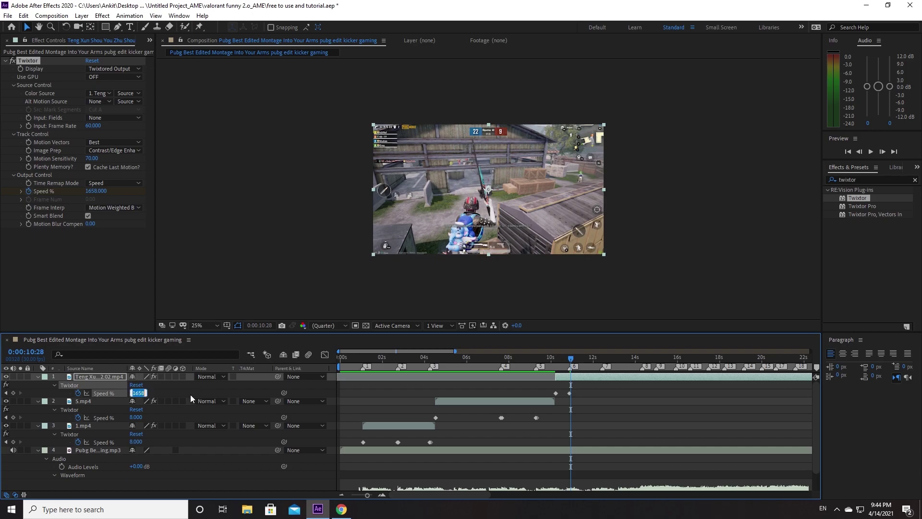
type("8")
key("Return")
key("space")
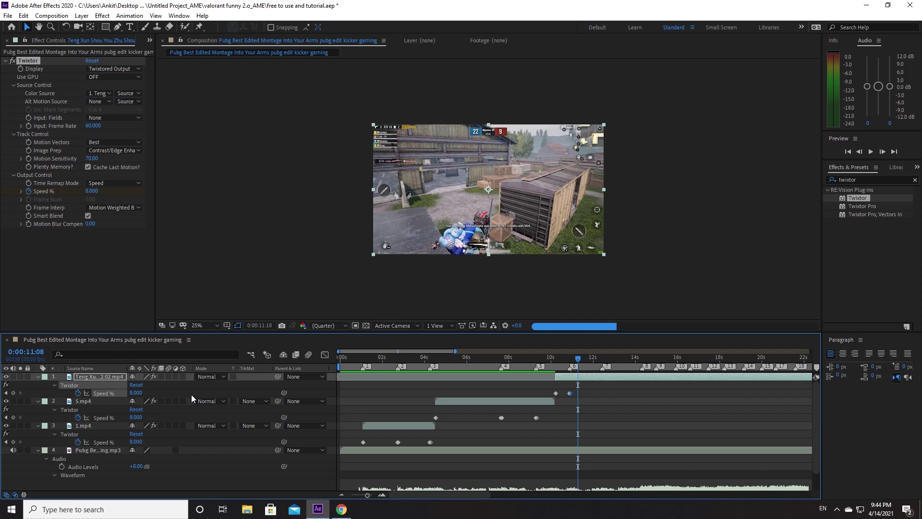
key("space")
key("Page_Up")
key("Page_Up")
key("Page_Up")
key("Page_Down")
key("Page_Up")
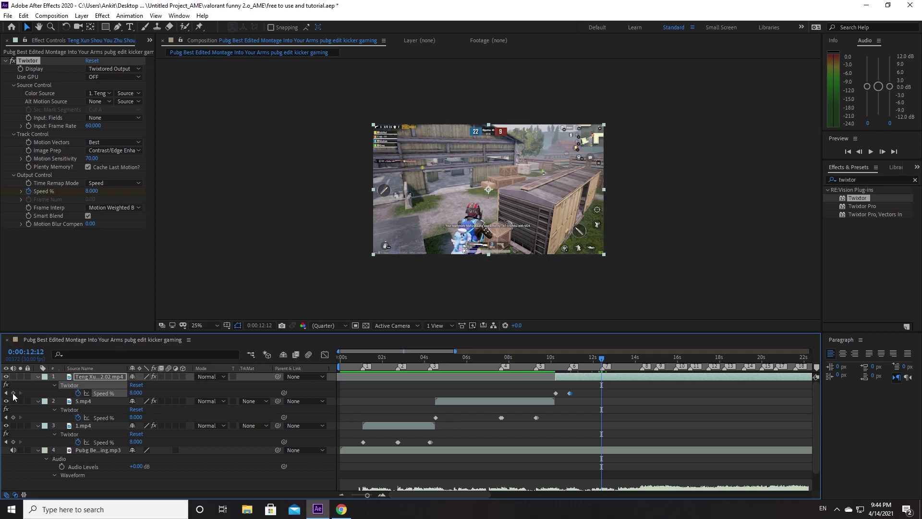
Step: Add a one-frame Twixtor speed spike to about 3948% near 12:13, returning to 8% at 12:14
left_click(13, 393)
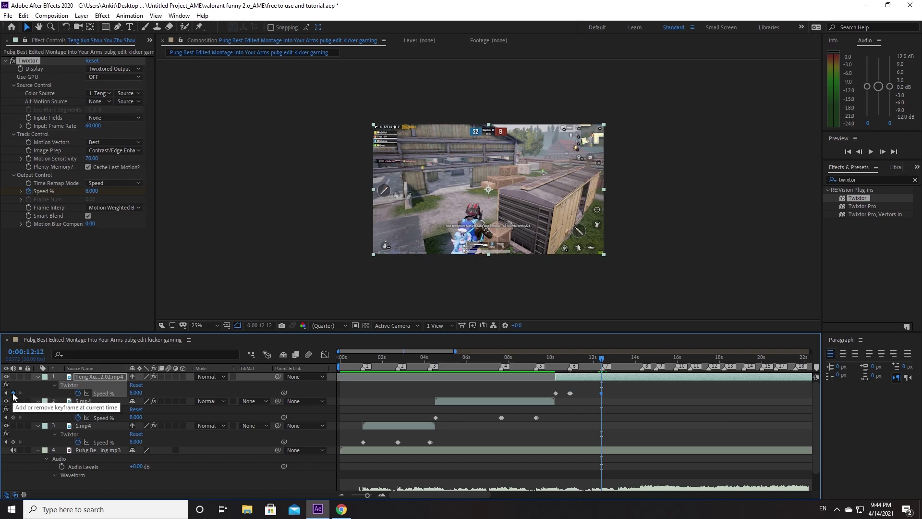
key("Page_Down")
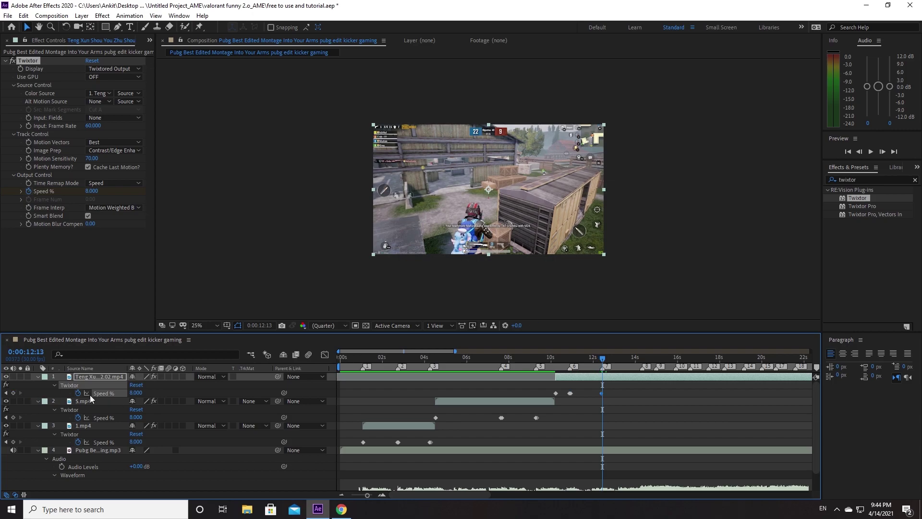
mouse_move(142, 394)
left_mouse_down()
mouse_move(320, 393)
mouse_move(257, 395)
left_mouse_up()
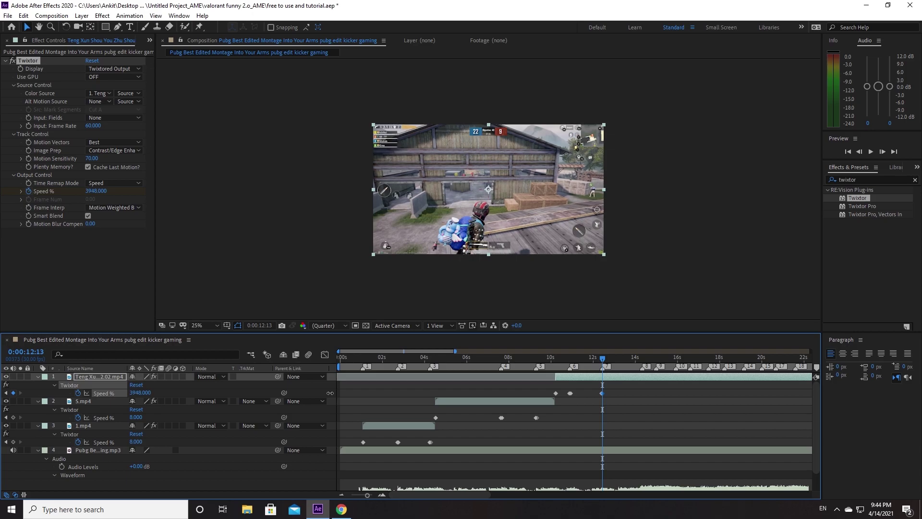
key("Page_Down")
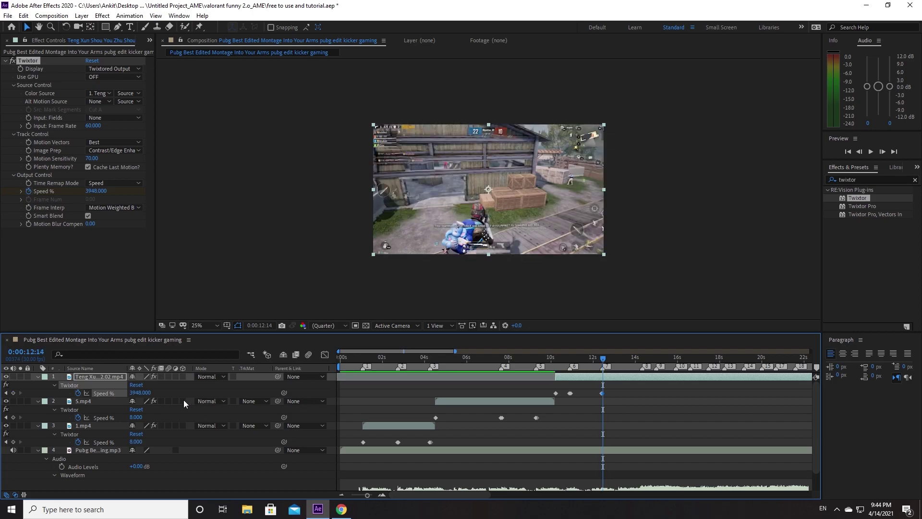
left_click(148, 393)
type("8")
key("Return")
Step: Preview the new ramp, then cut the top clip at 0:00:14:09
key("space")
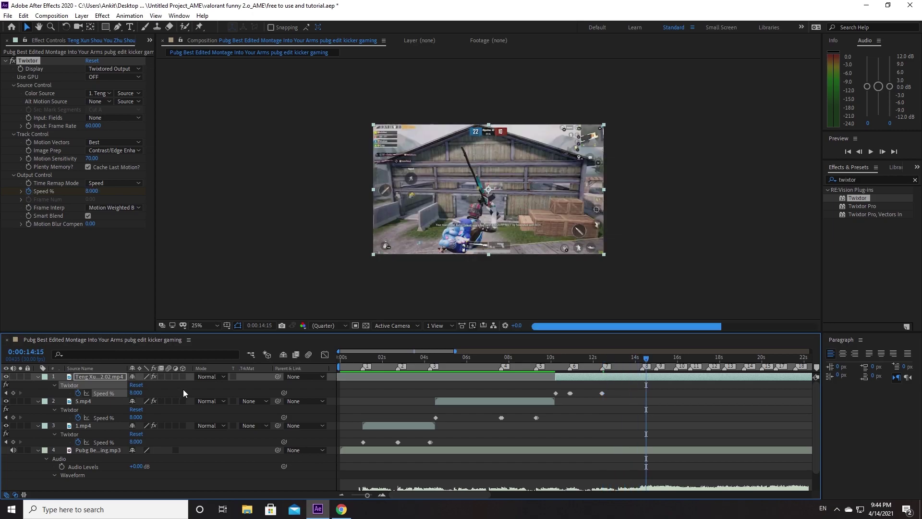
key("space")
key("Page_Up")
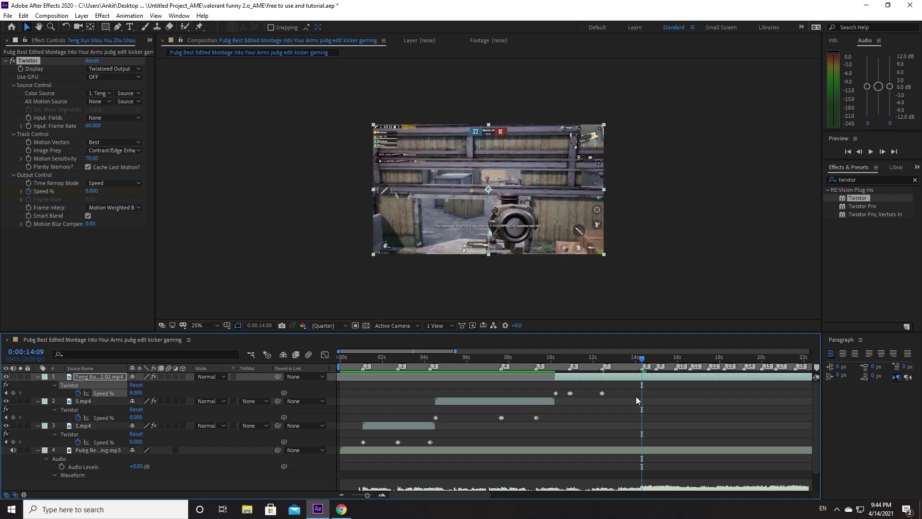
key("alt+bracketright")
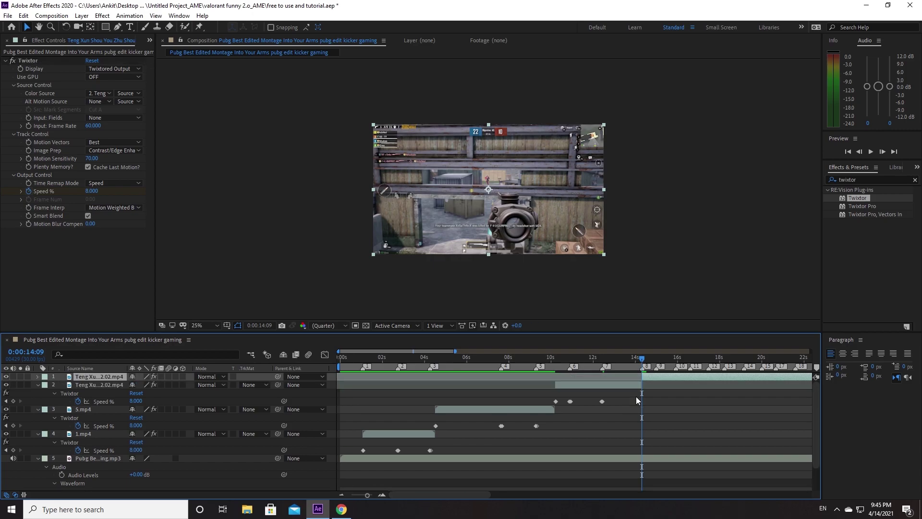
Step: Play the montage from the start, confirming the top clip now ends at 0:00:14:09
key("space")
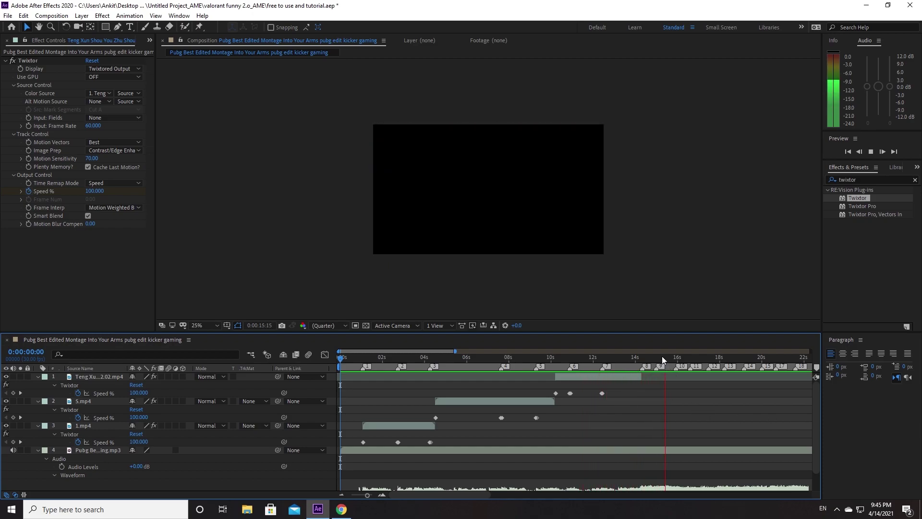
key("space")
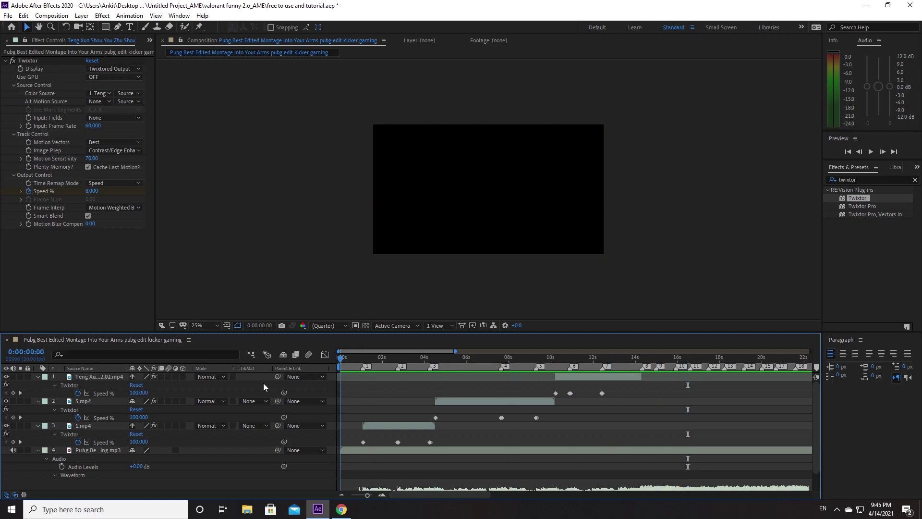
key("Home")
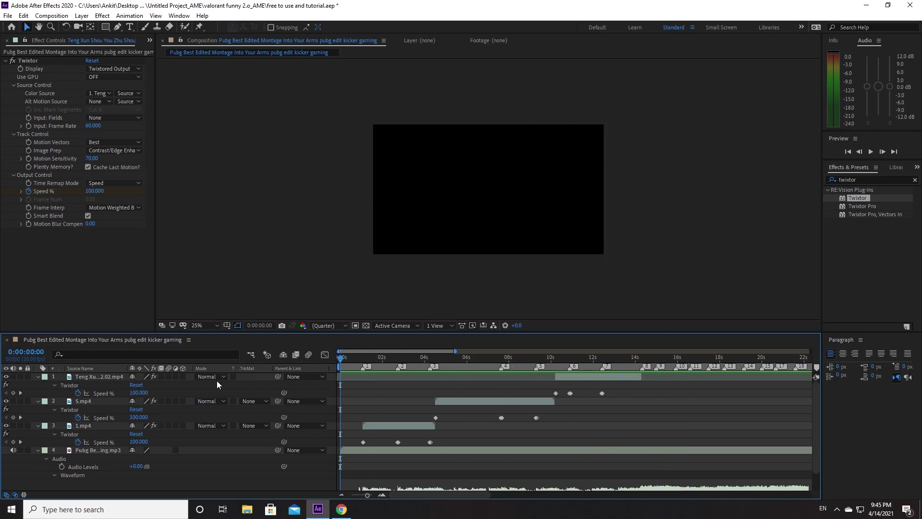